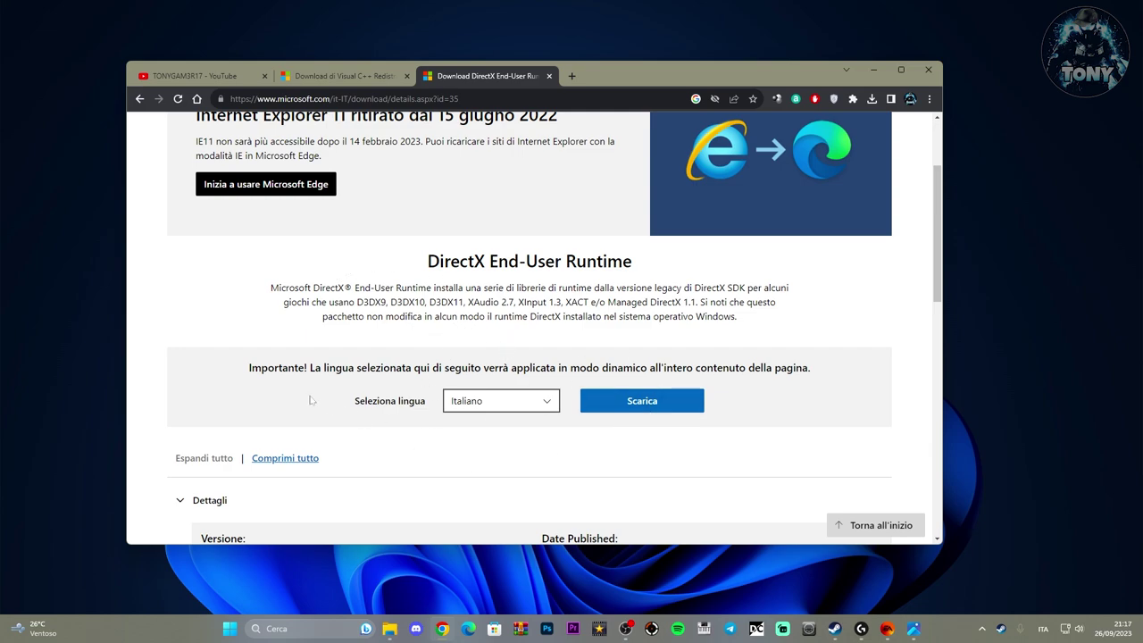
Download the Italian DirectX End-User Runtime and save dxwebsetup to the Desktop
click(616, 409)
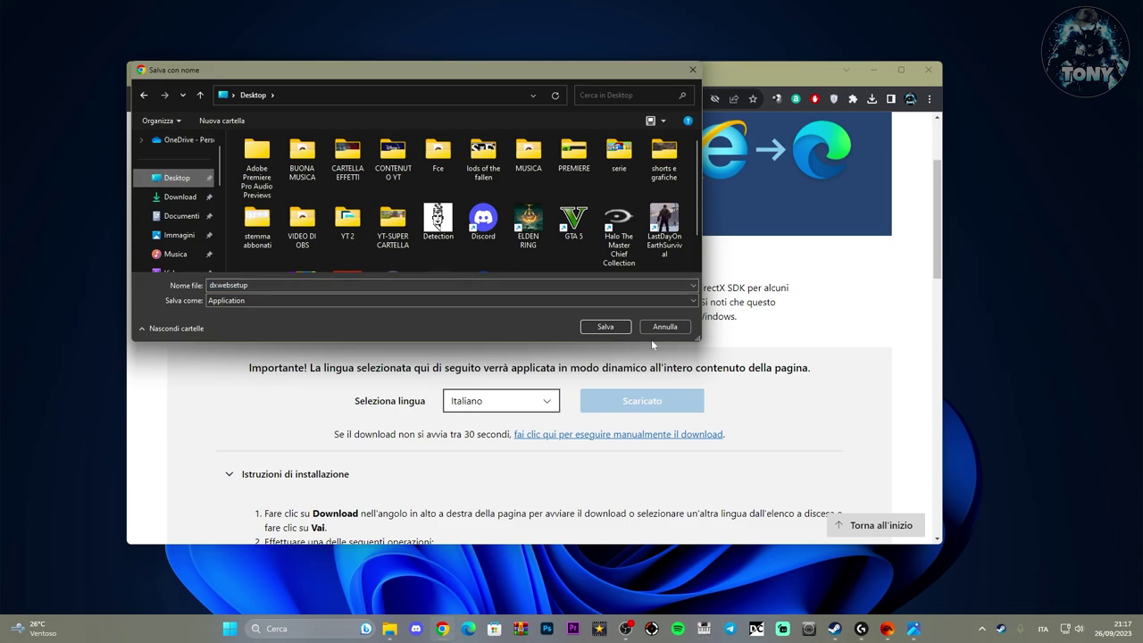
click(607, 327)
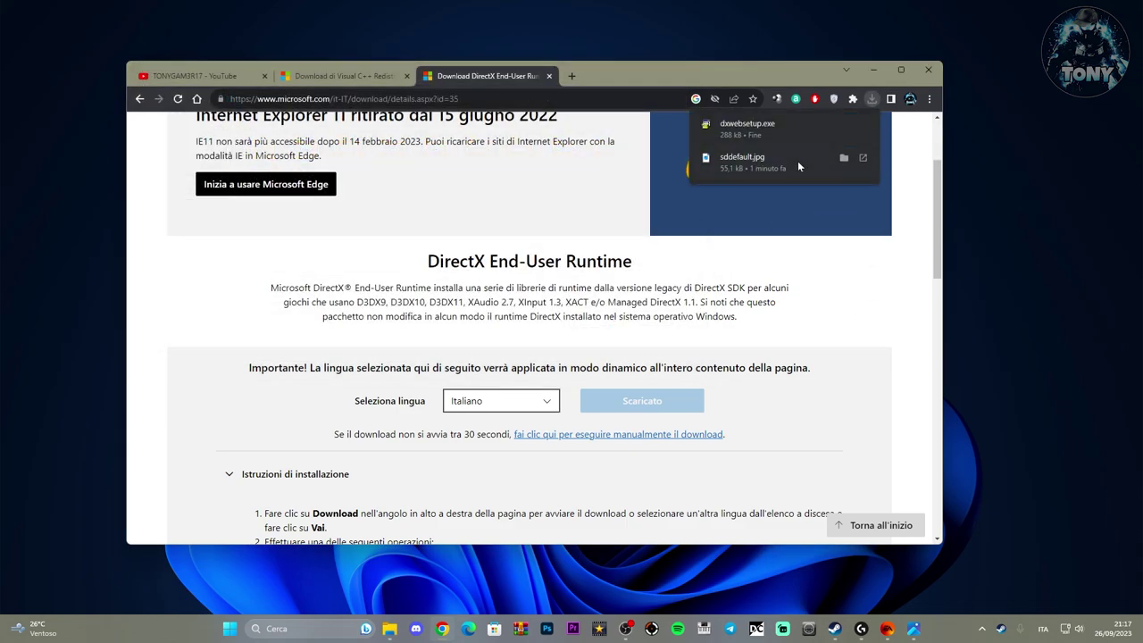
Download the X64 Visual C++ Redistributable from the Visual Studio 2015, 2017, 2019 and 2022 table, saving VC_redist.x64 to the Desktop
click(321, 76)
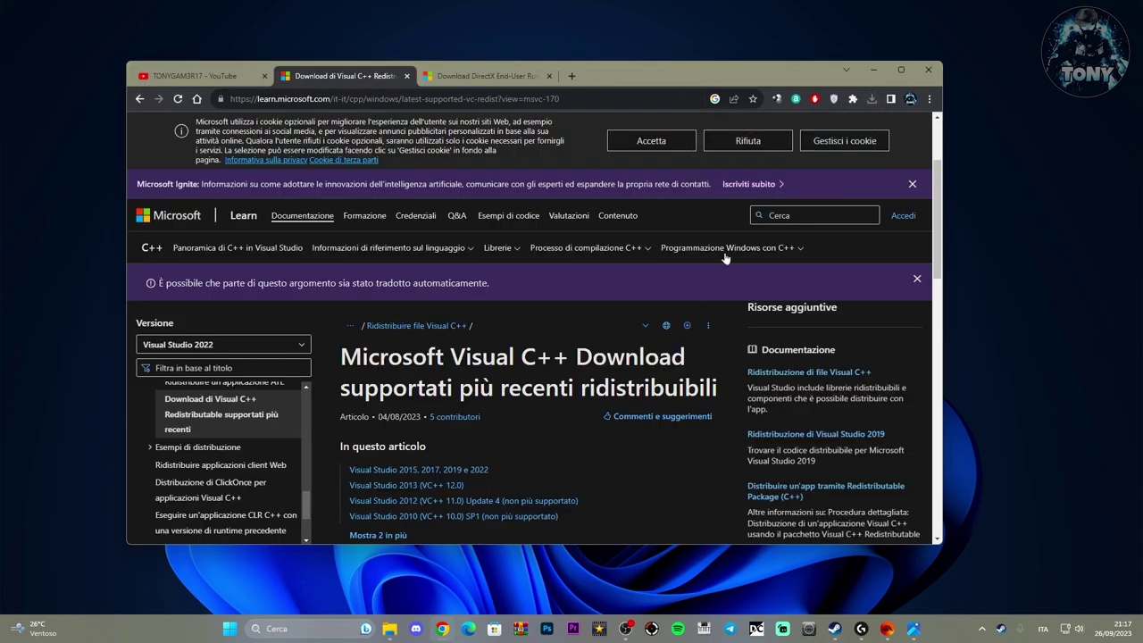
scroll(614, 340, down, 10)
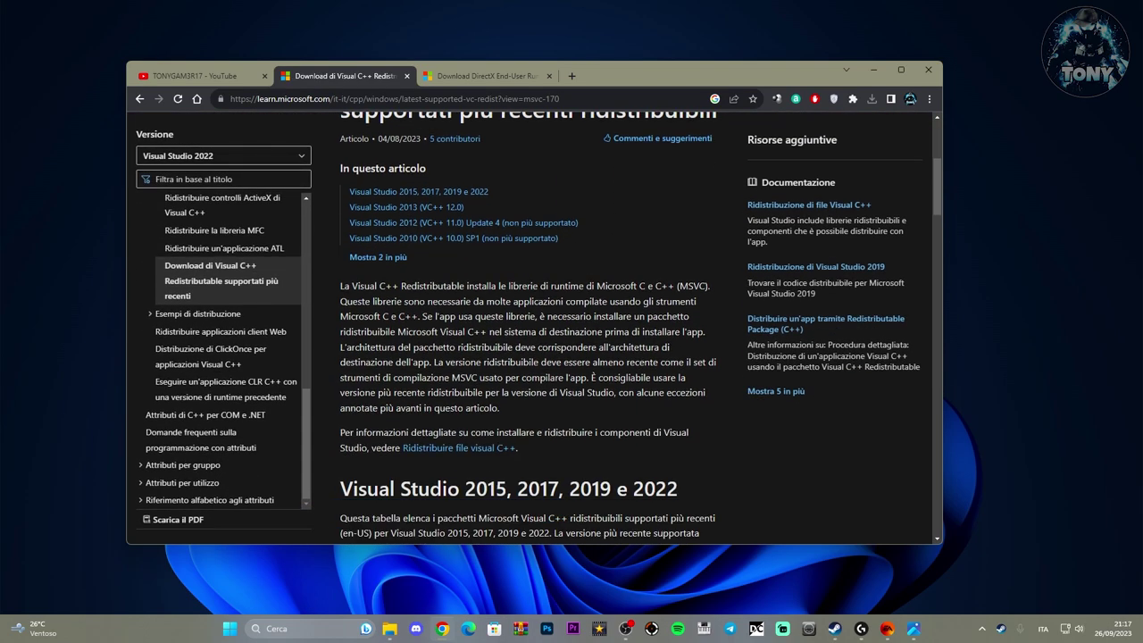
scroll(637, 369, up, 3)
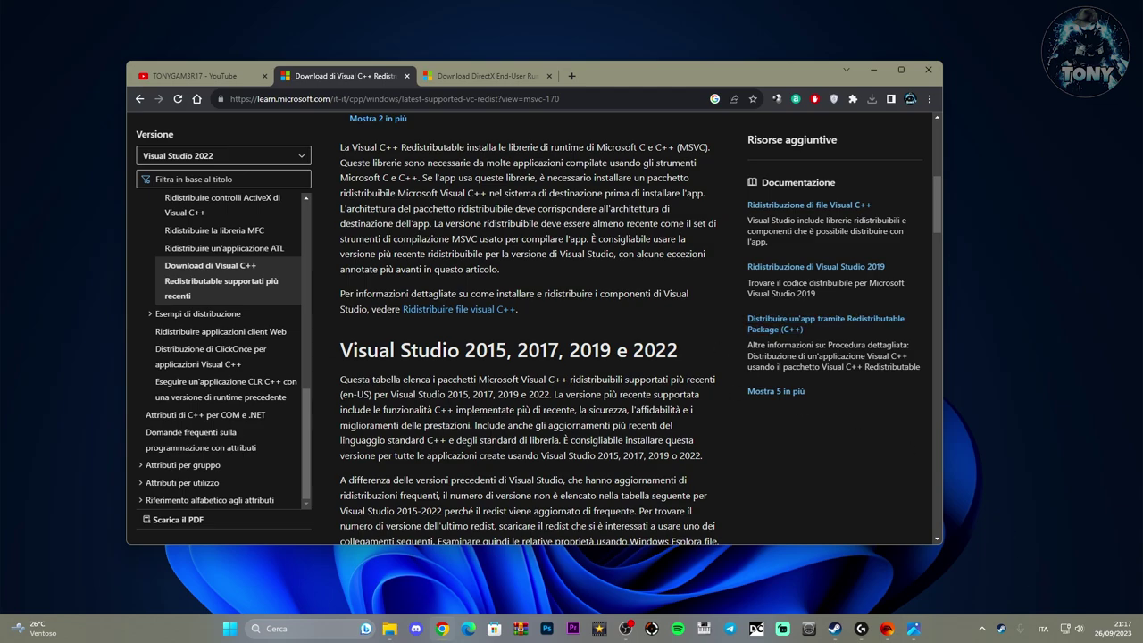
scroll(592, 473, down, 3)
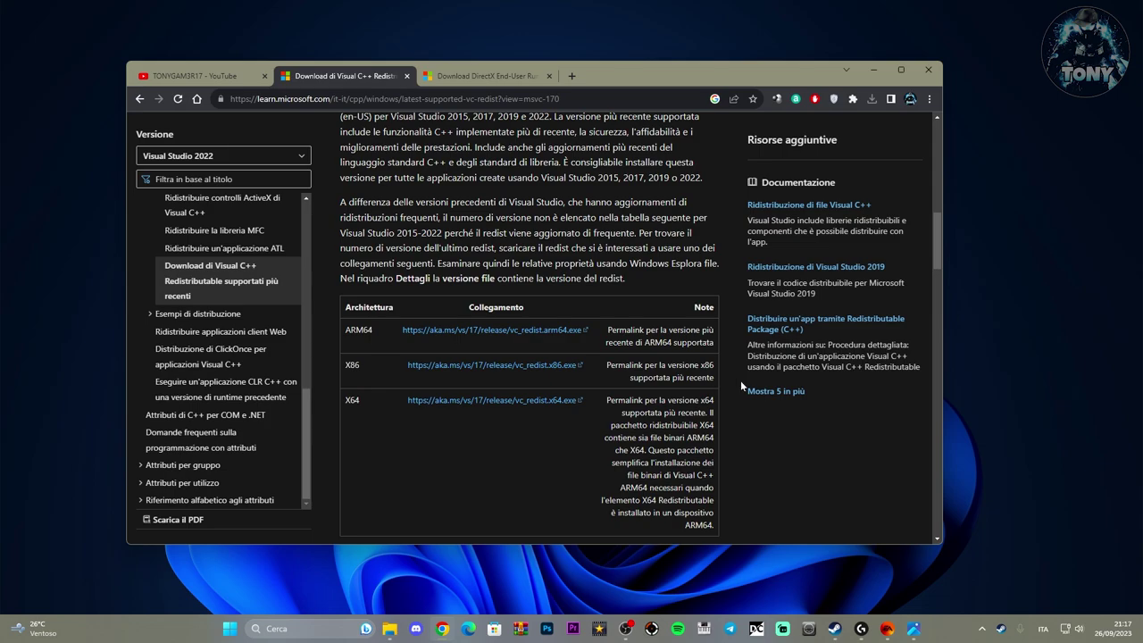
scroll(740, 380, up, 2)
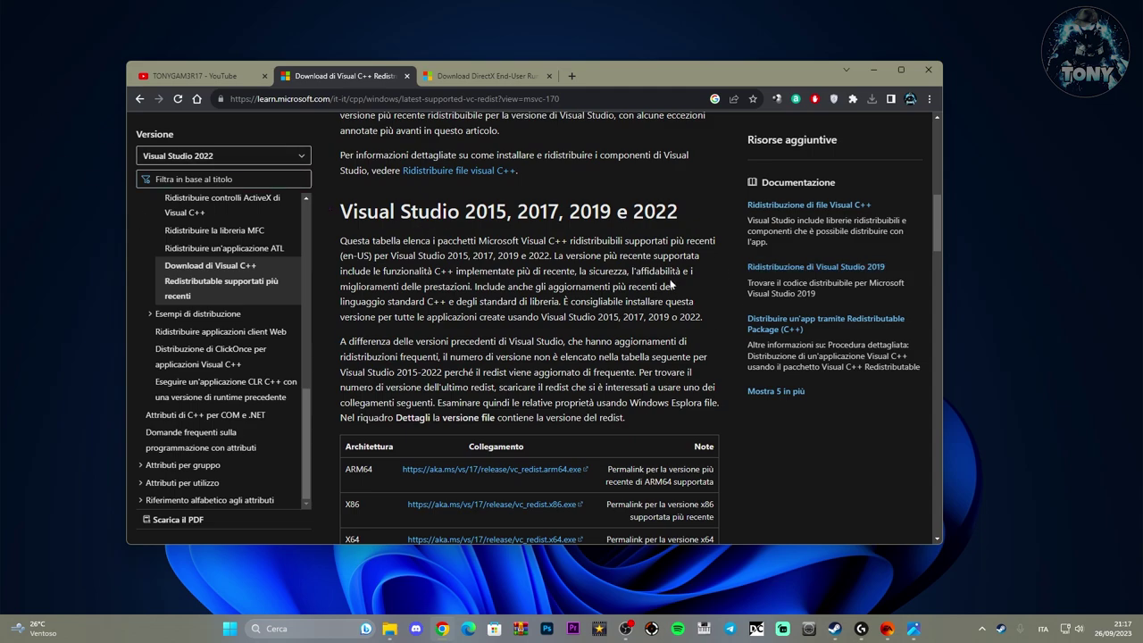
scroll(666, 270, down, 2)
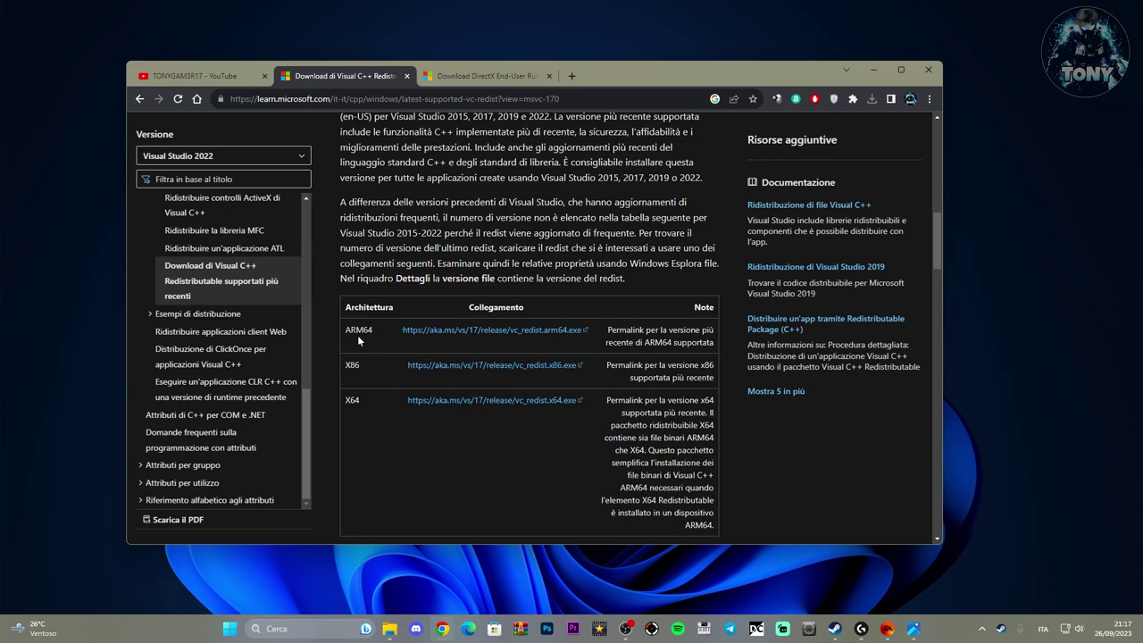
click(463, 403)
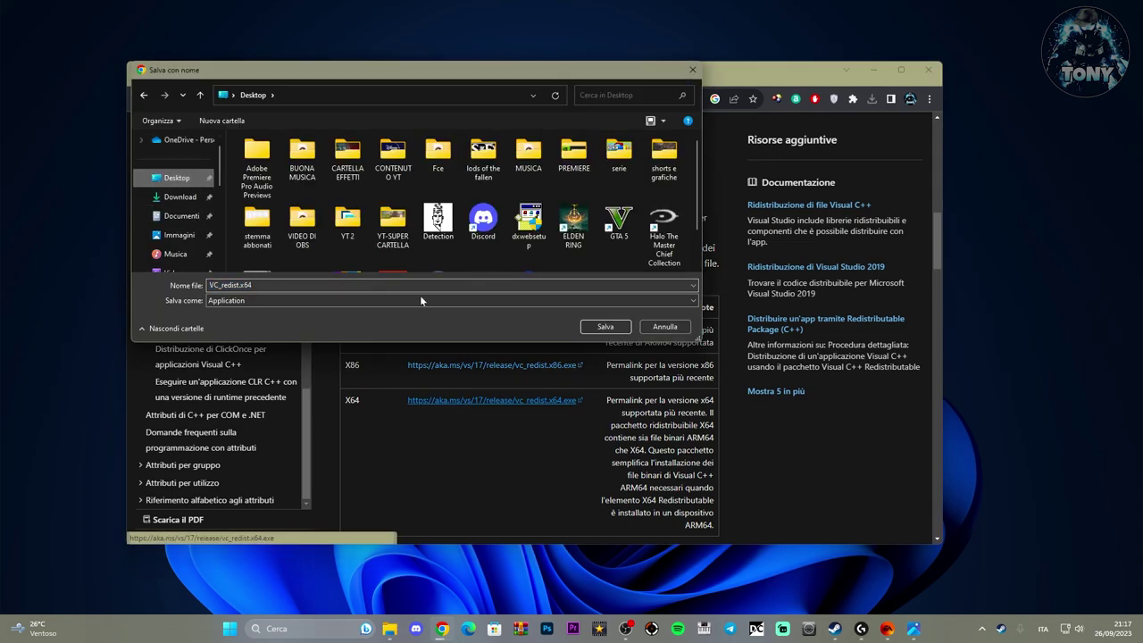
click(607, 327)
Download the X86 and ARM64 Visual C++ redistributables, saving VC_redist.x86 and VC_redist.arm64 to the Desktop
click(486, 364)
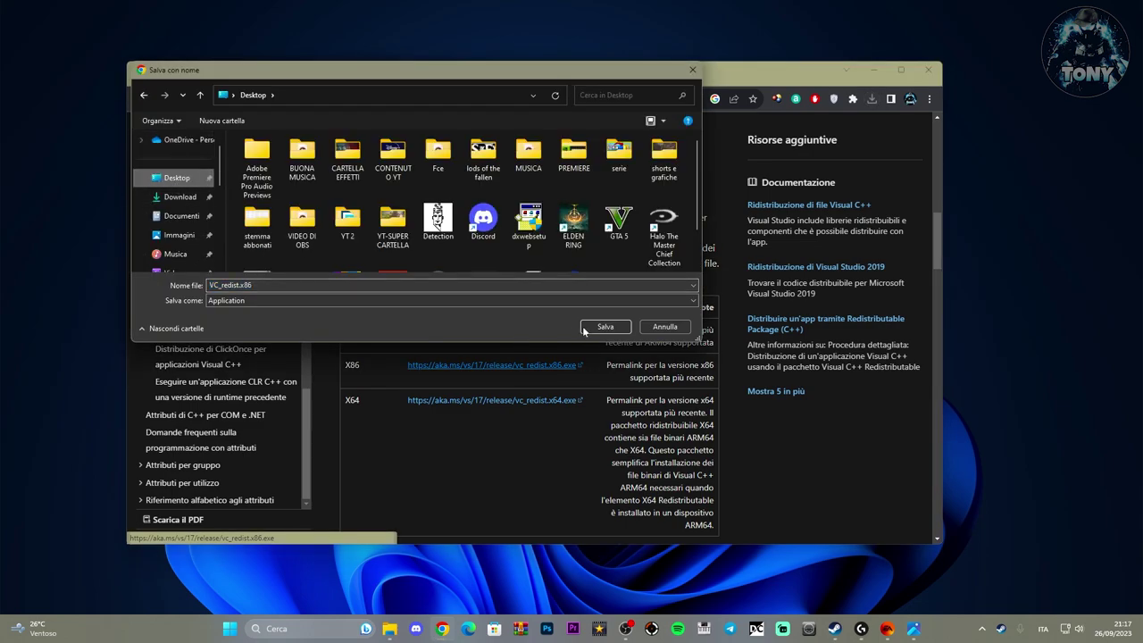
click(588, 331)
click(483, 330)
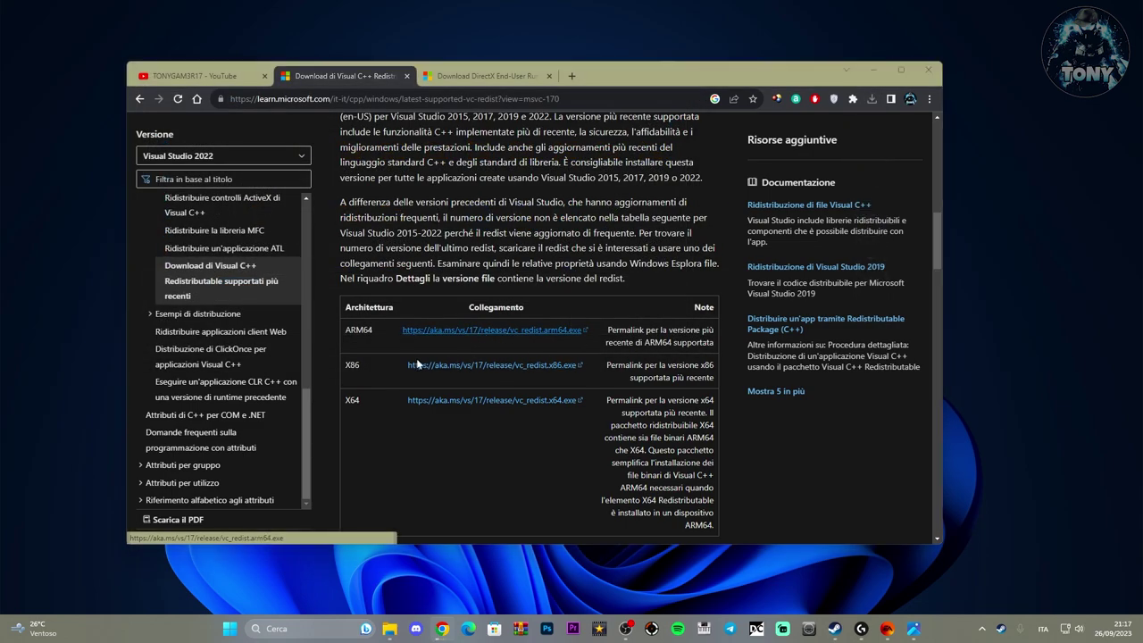
click(177, 178)
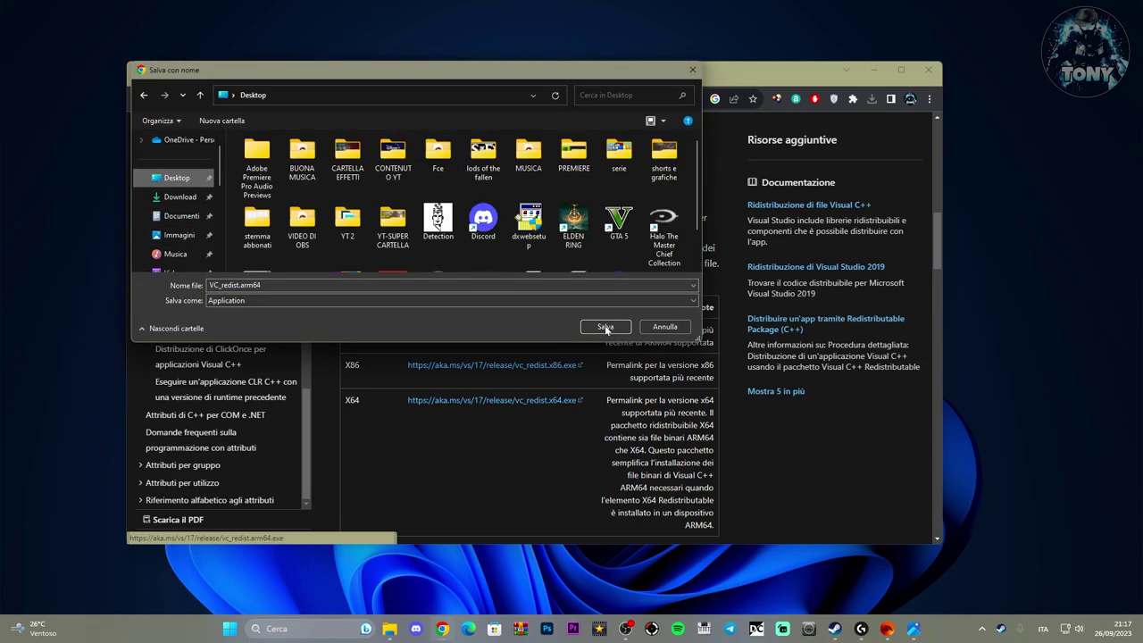
click(604, 327)
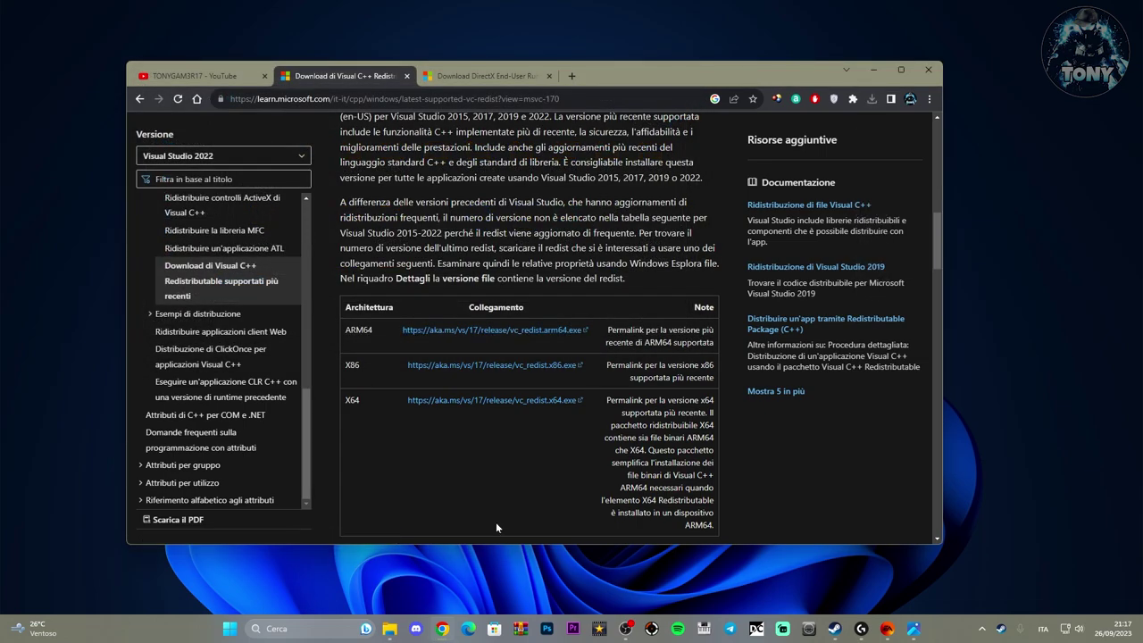
Launch the arm64, x64 and x86 VC_redist installers together from the Desktop folder in File Explorer
click(390, 628)
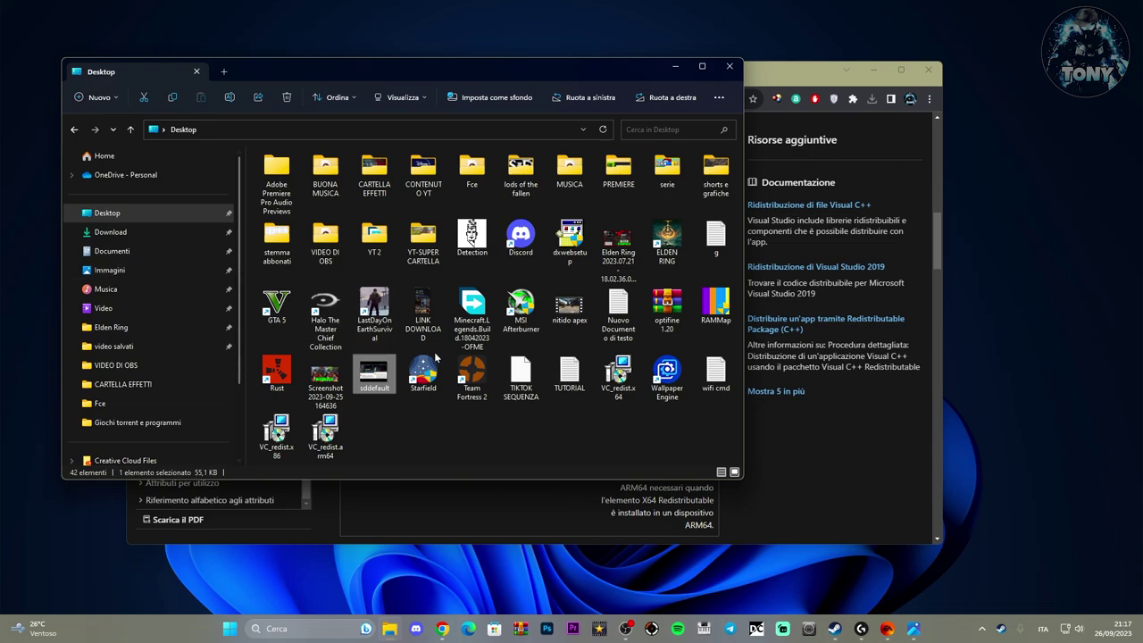
click(387, 458)
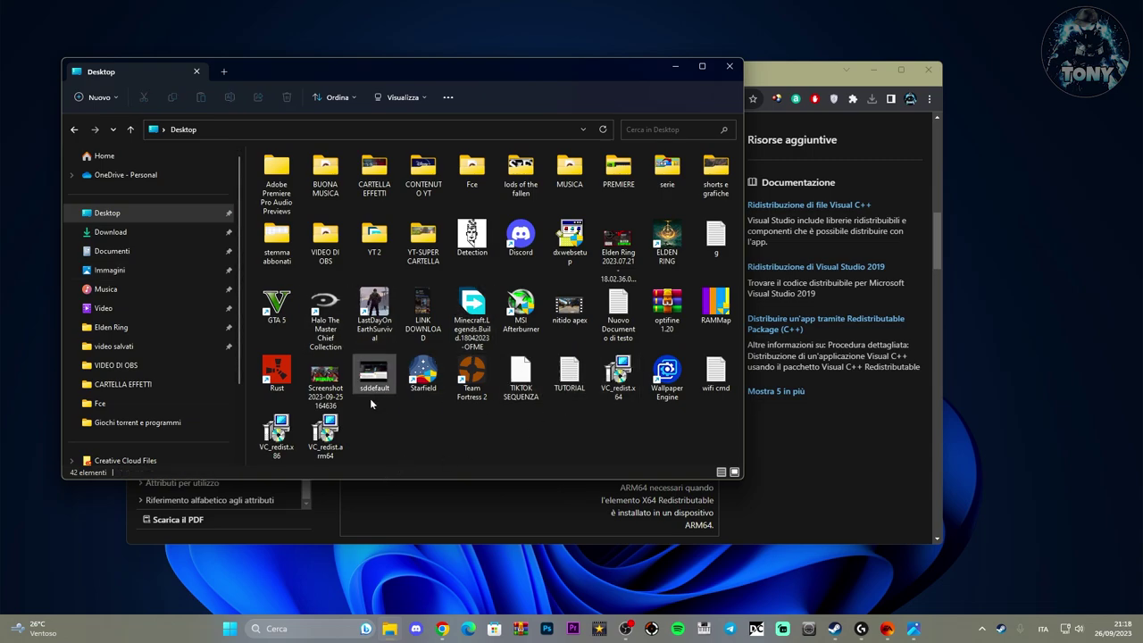
click(93, 212)
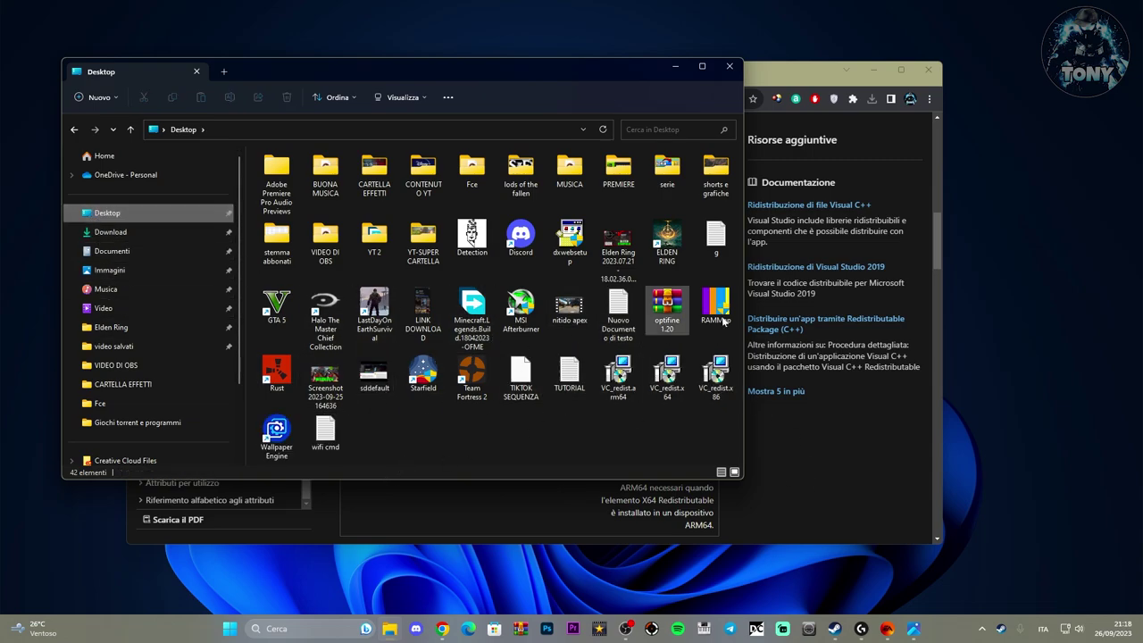
drag(717, 408, 600, 357)
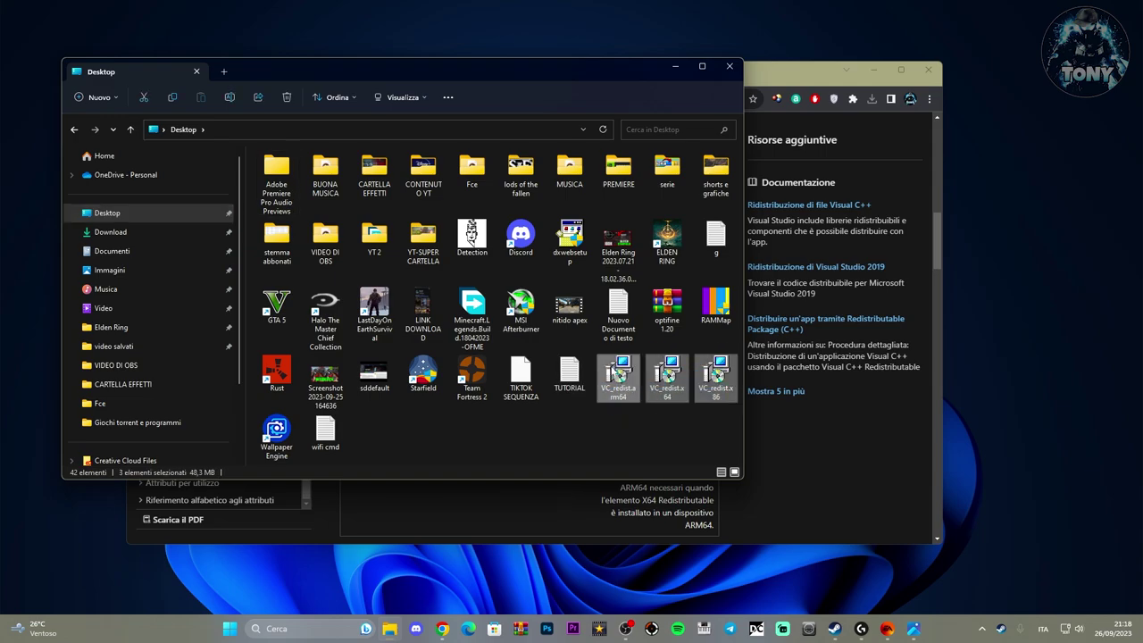
right_click(635, 371)
click(673, 419)
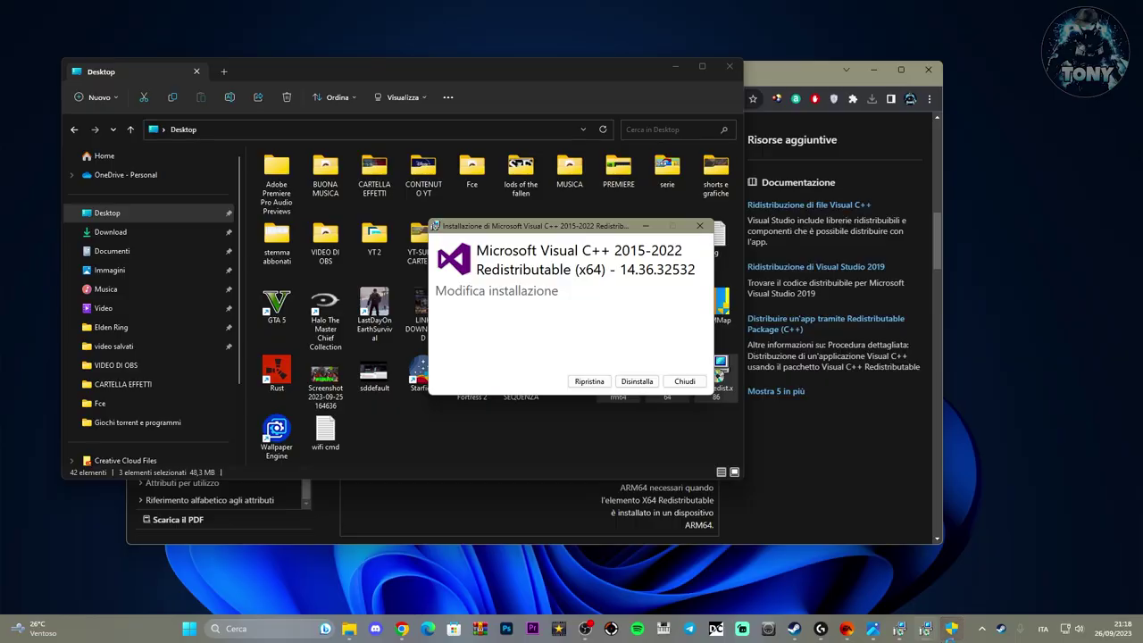
Allow the waiting elevation request and repair the Visual C++ 2015-2022 Redistributable installations for x86 and x64
mouse_move(951, 629)
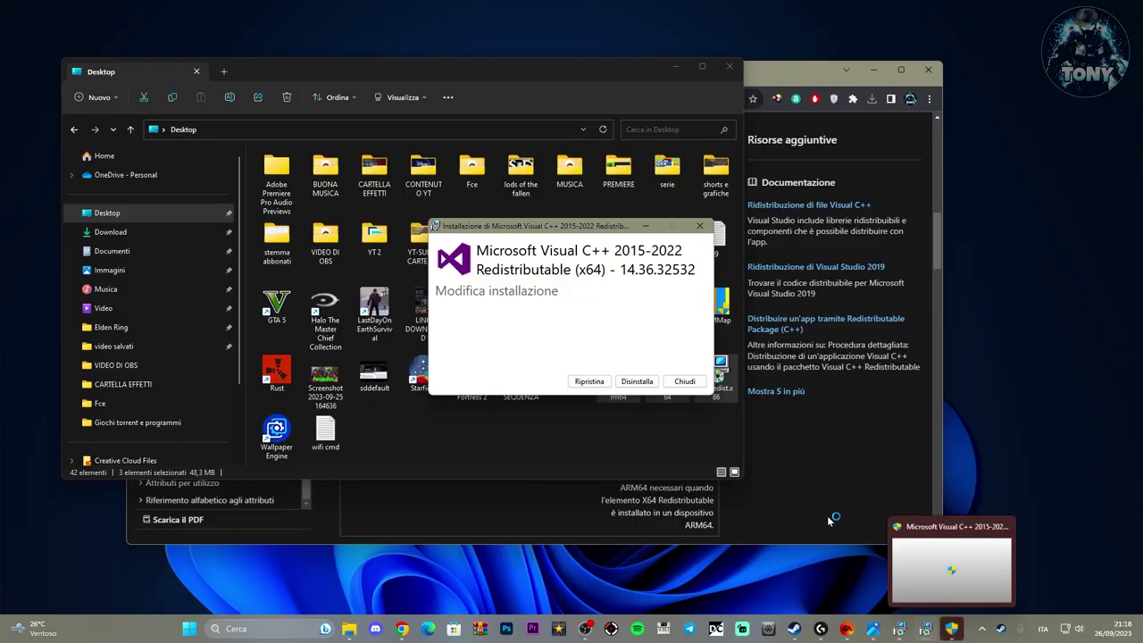
click(951, 629)
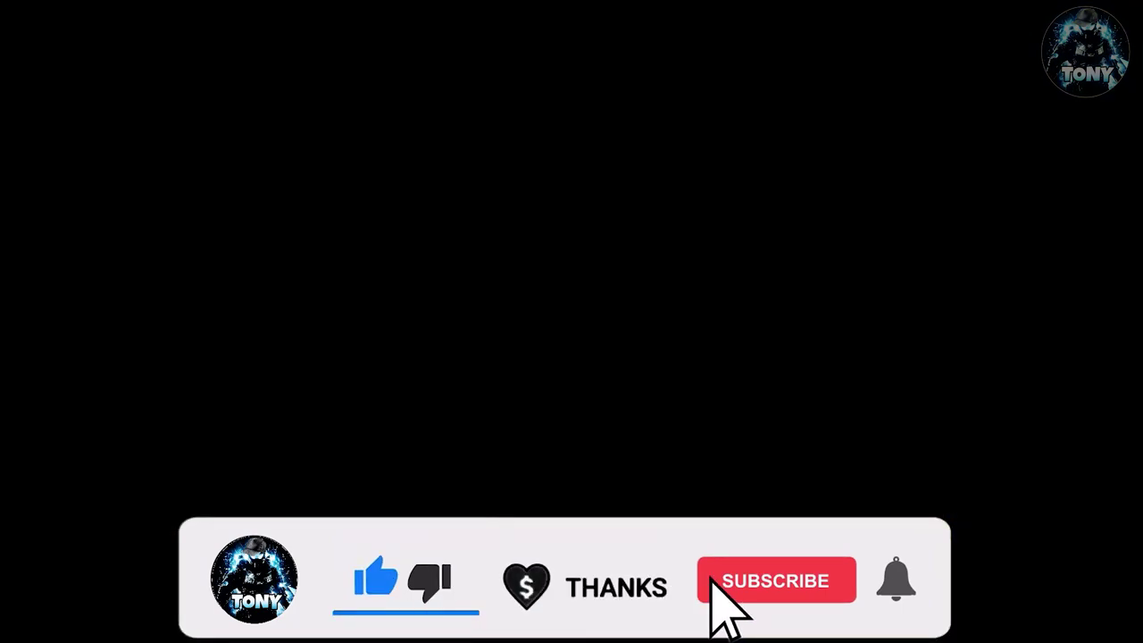
click(582, 387)
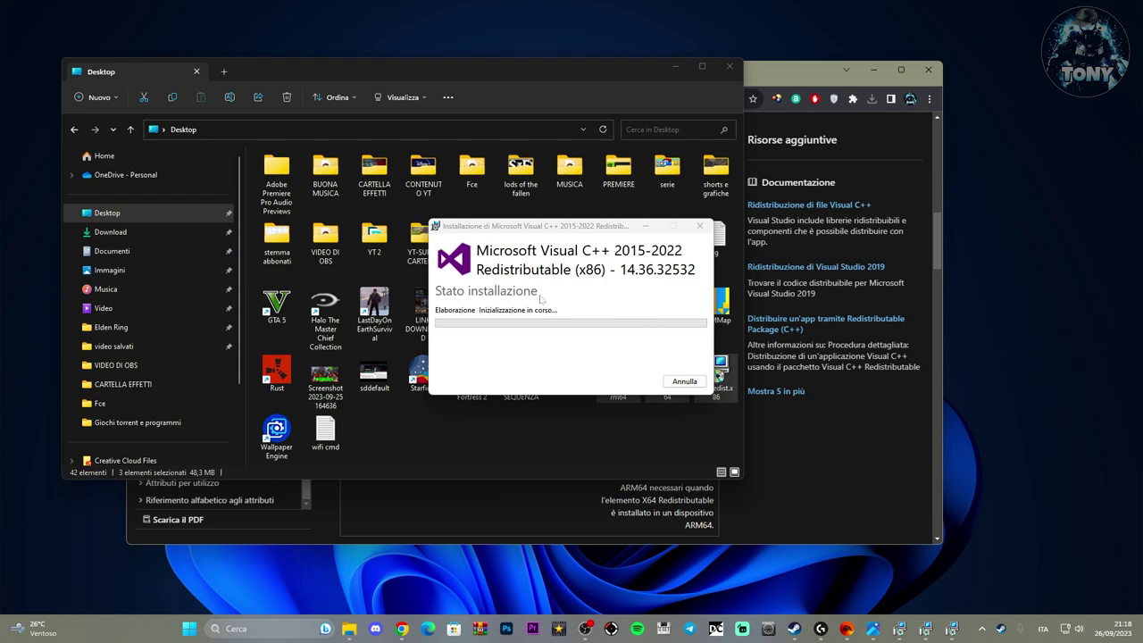
drag(563, 230, 220, 206)
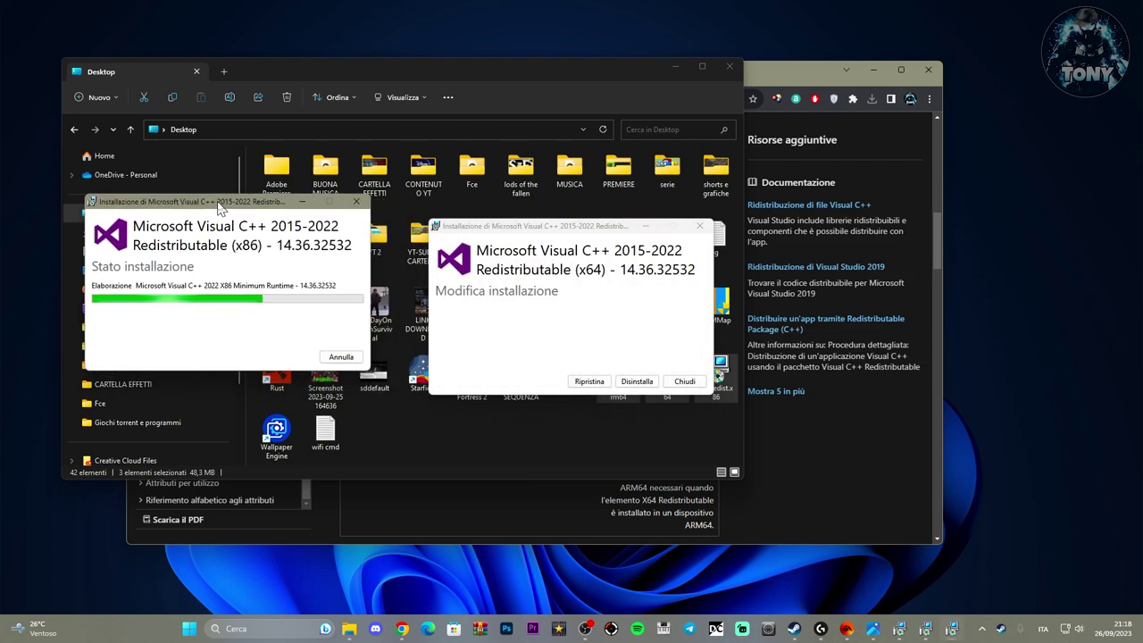
click(593, 382)
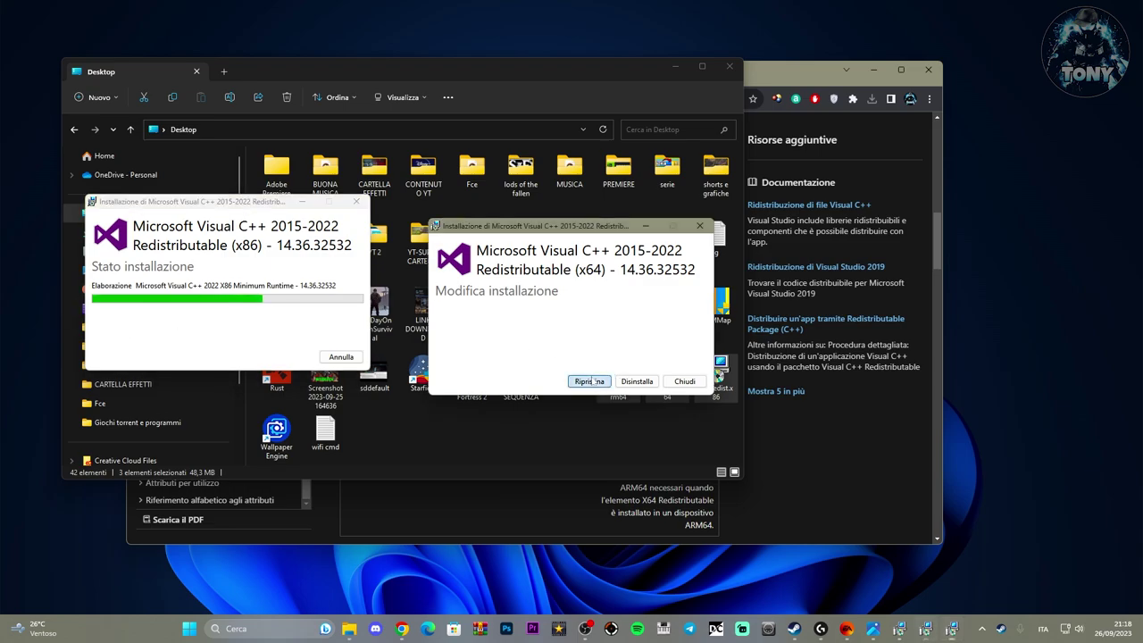
drag(568, 228, 550, 127)
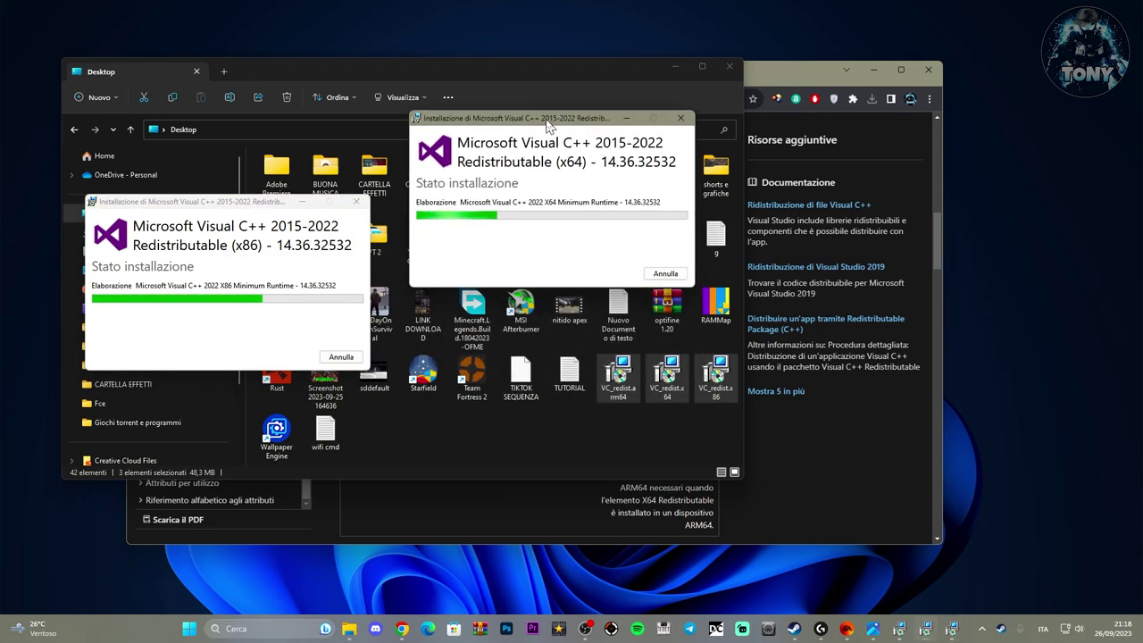
Accept the licence terms and try to install the Visual C++ 2022 Redistributable for Arm64
click(899, 632)
drag(543, 229, 858, 252)
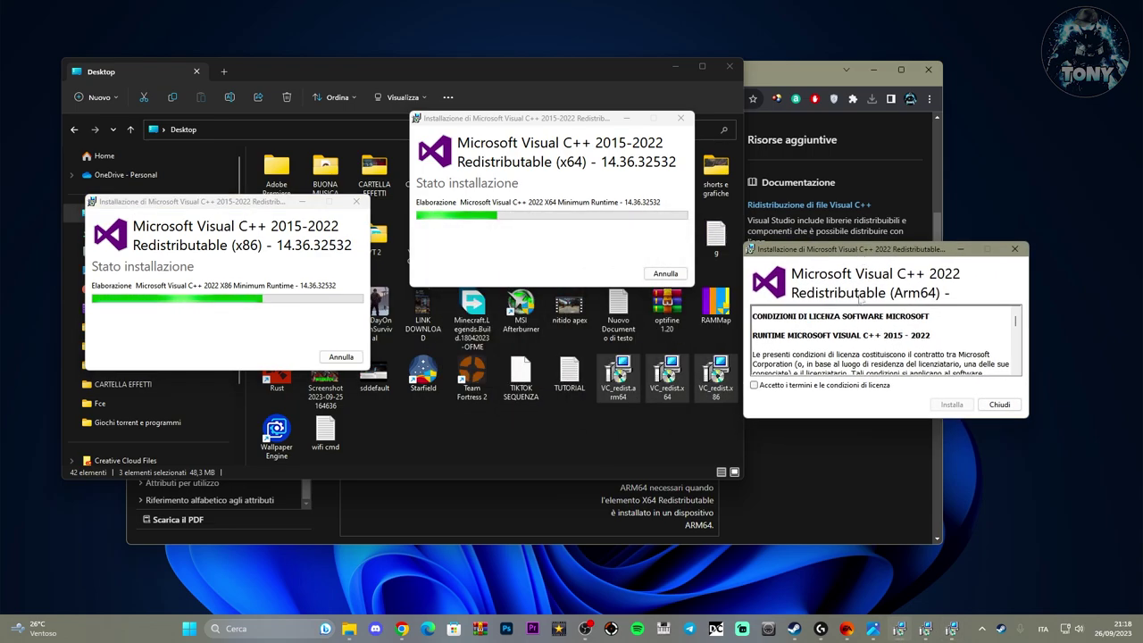
click(765, 388)
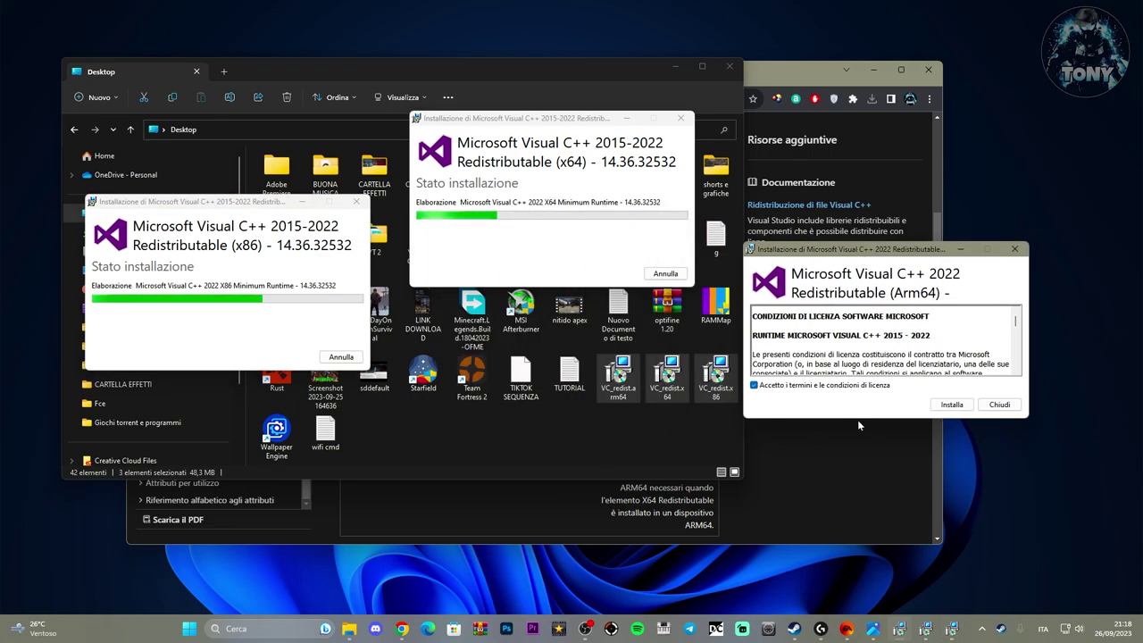
click(952, 405)
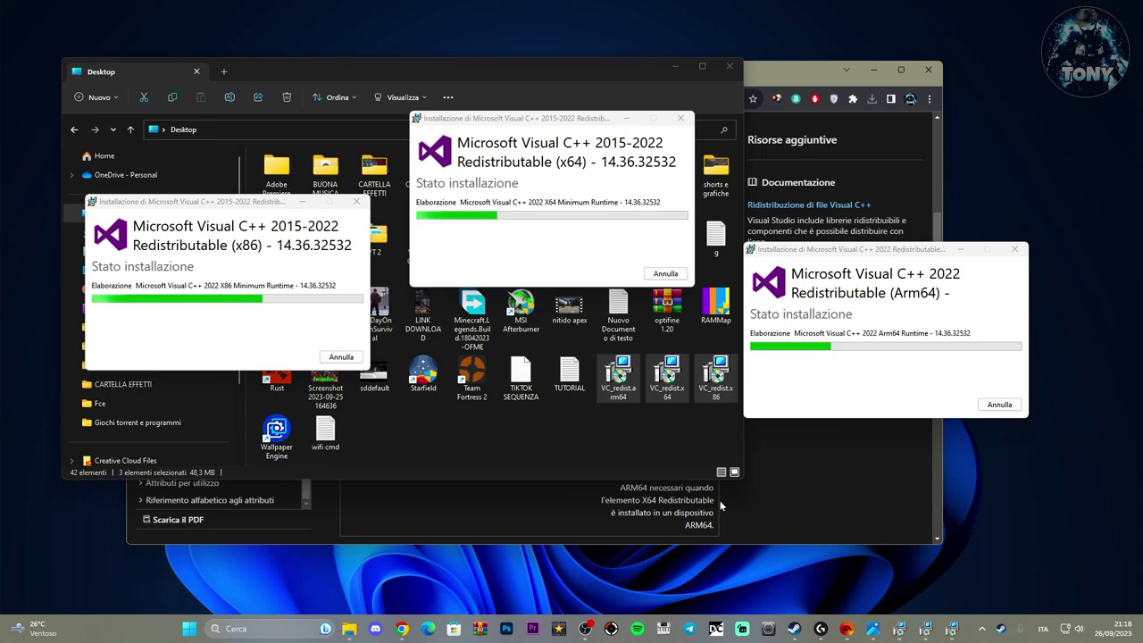
Examine the DirectX error messages in the sddefault.jpg picture, and close the image viewer
click(846, 629)
drag(482, 59, 884, 33)
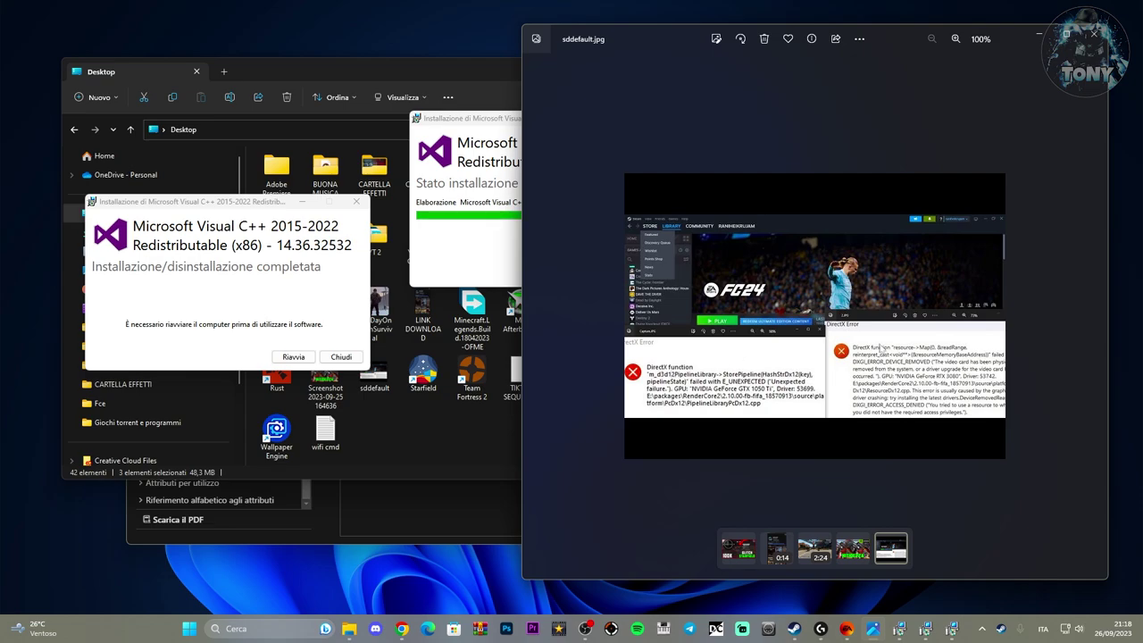
drag(900, 35, 778, 76)
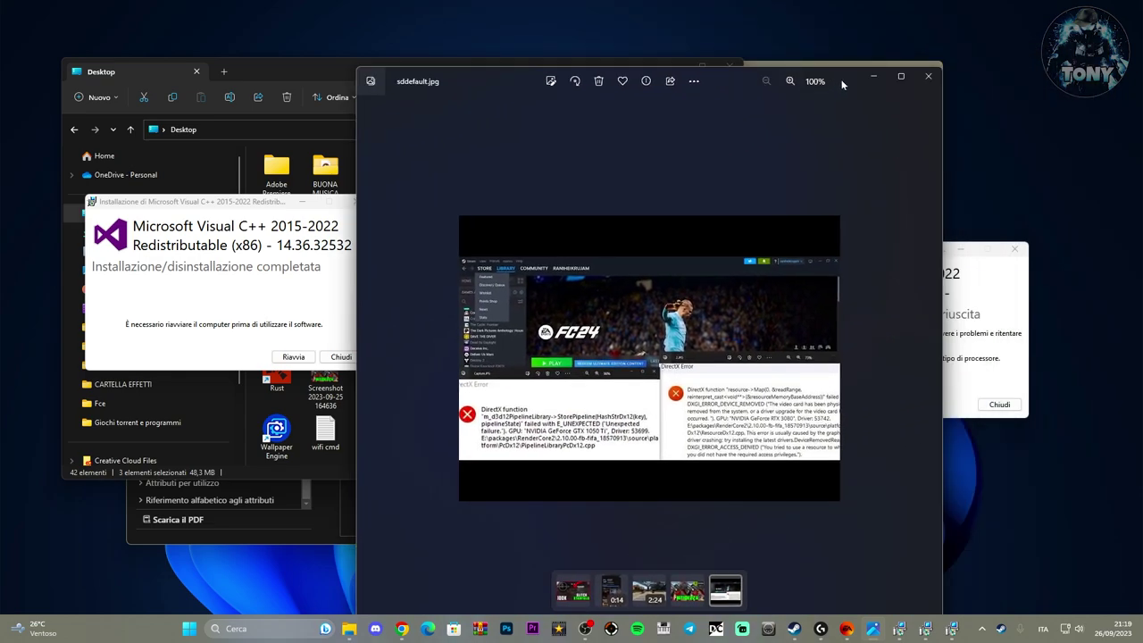
key(alt+F4)
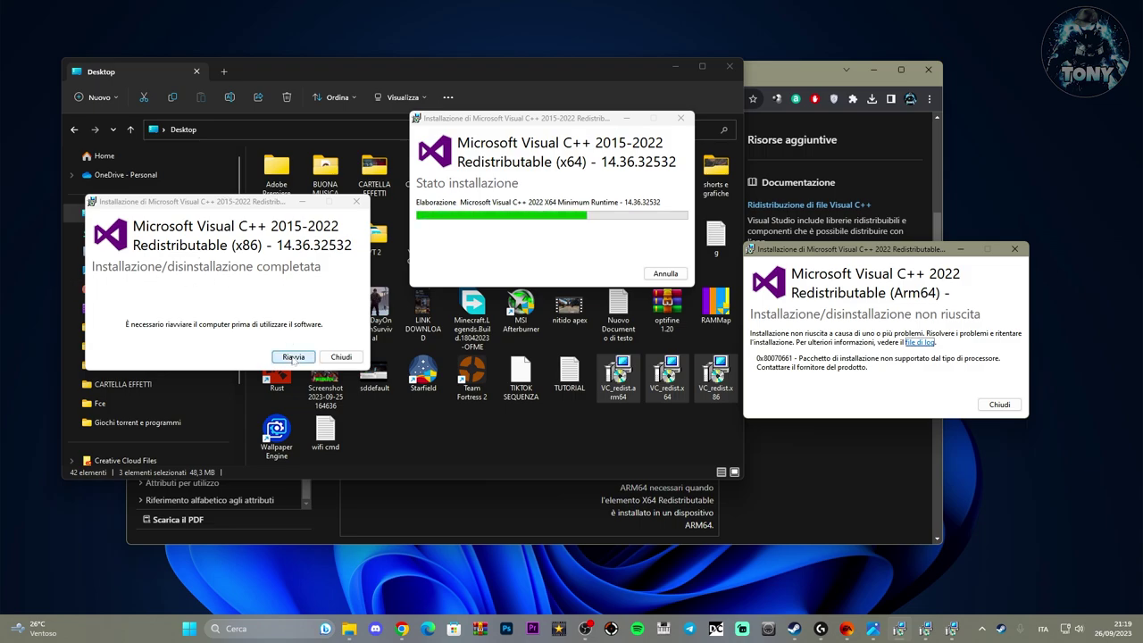
Close the x86, Arm64 and x64 Visual C++ installers without restarting the computer
click(333, 359)
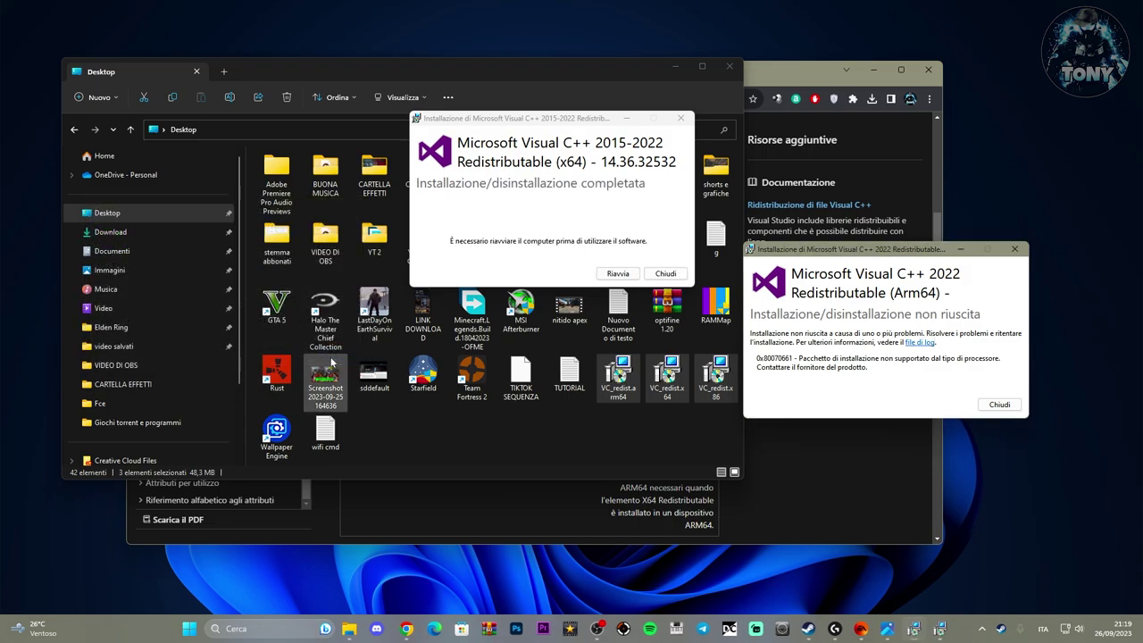
drag(894, 253, 908, 252)
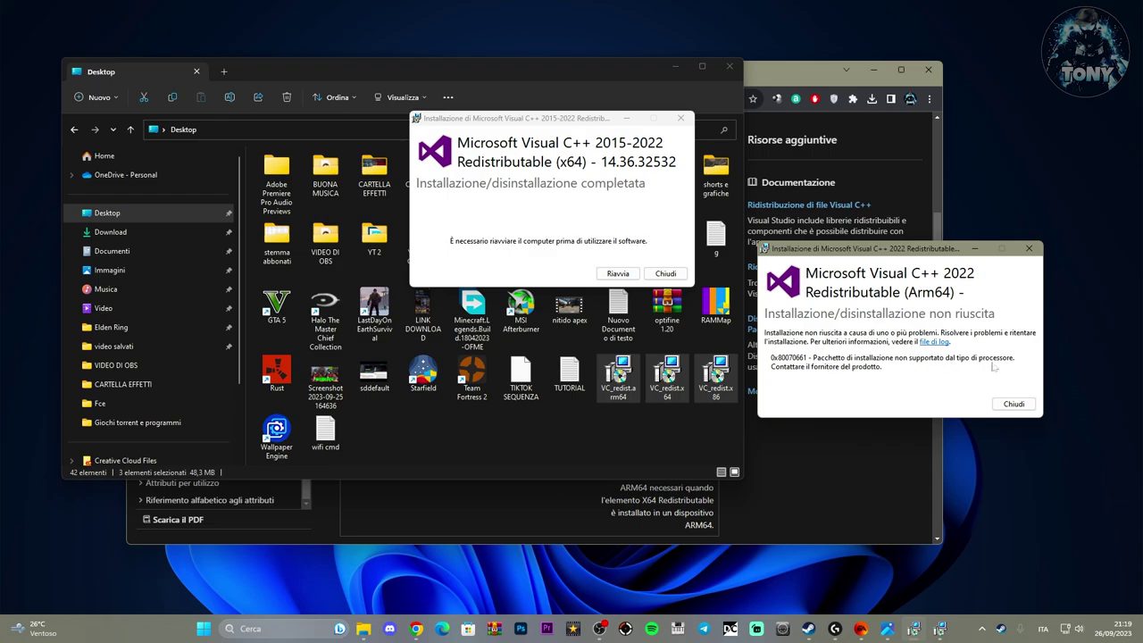
drag(876, 249, 866, 211)
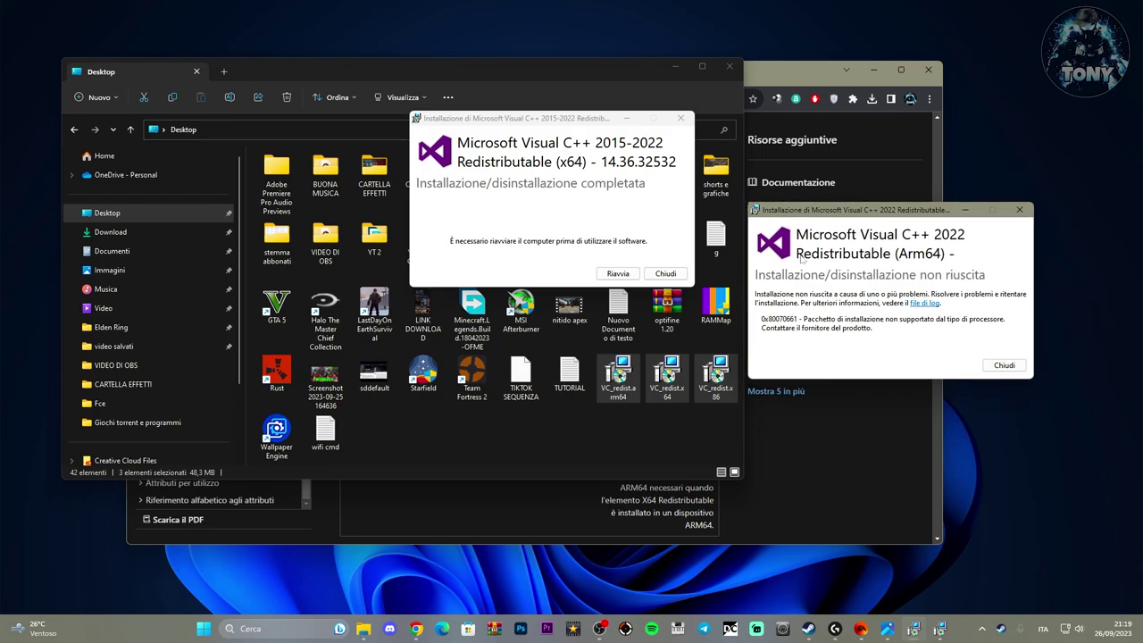
click(1003, 365)
drag(551, 122, 856, 198)
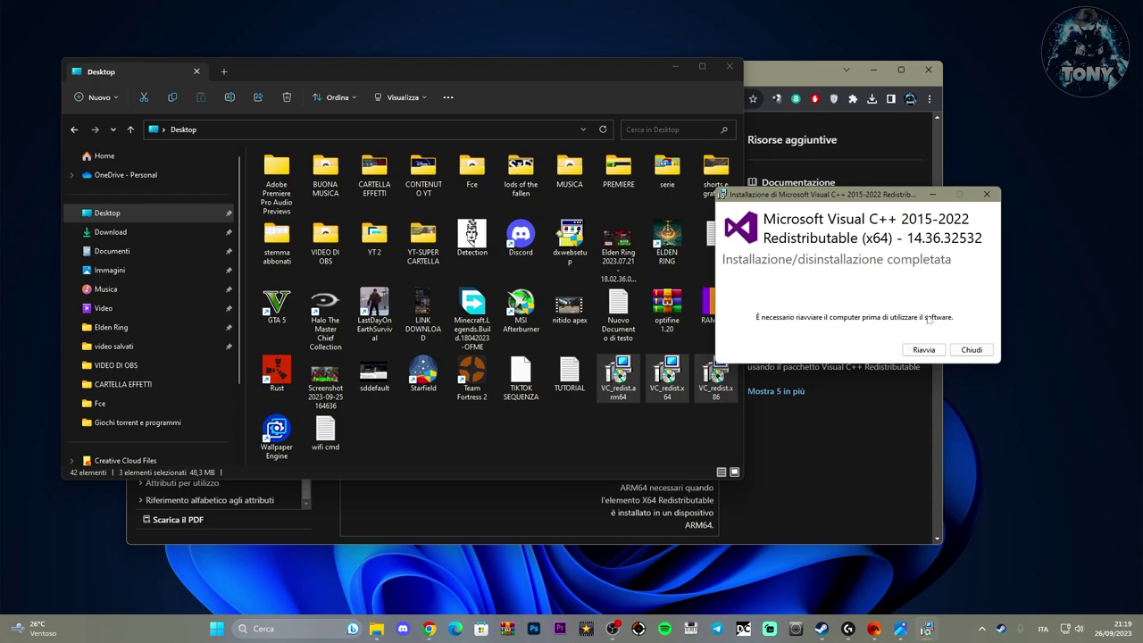
click(972, 350)
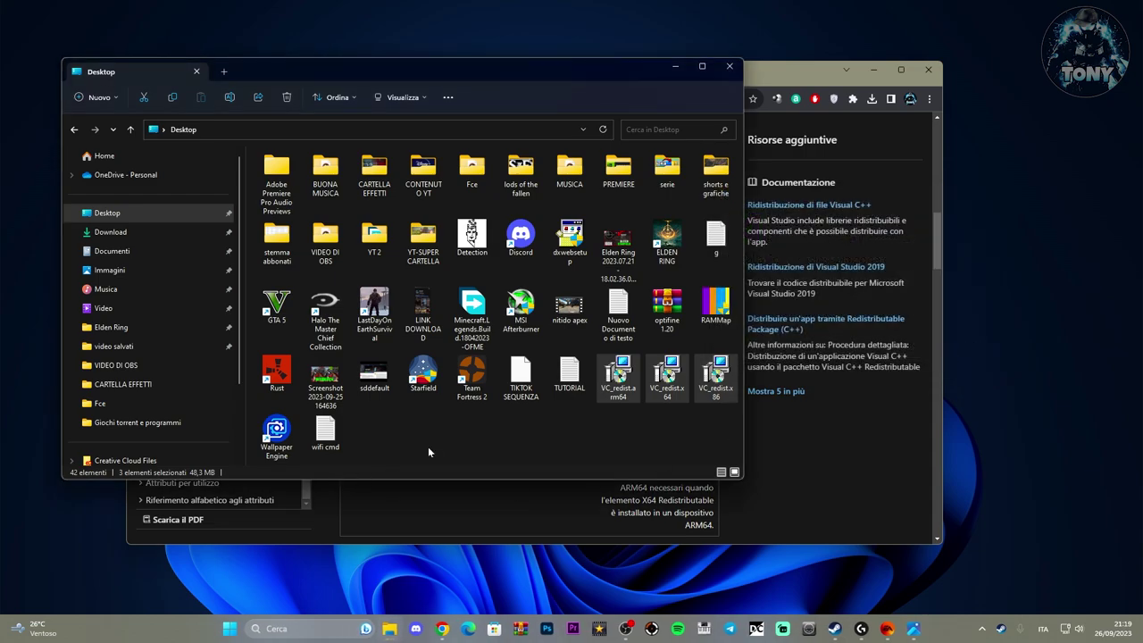
Run dxwebsetup from the Desktop folder, accept the licence agreement, and start installing the DirectX runtime components
click(428, 451)
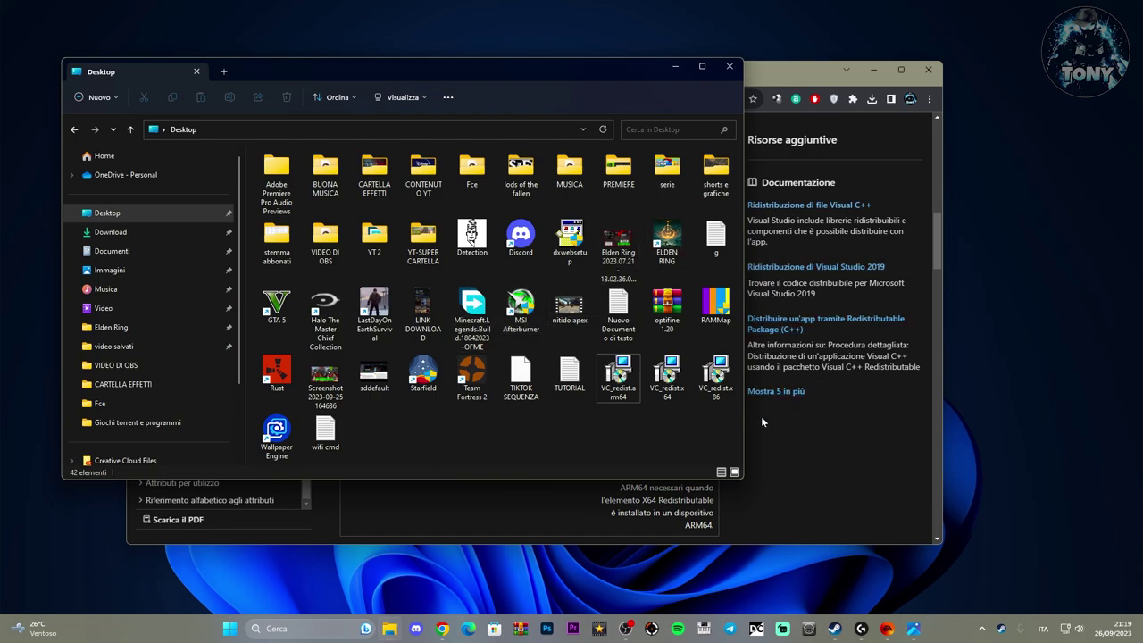
click(98, 231)
click(105, 213)
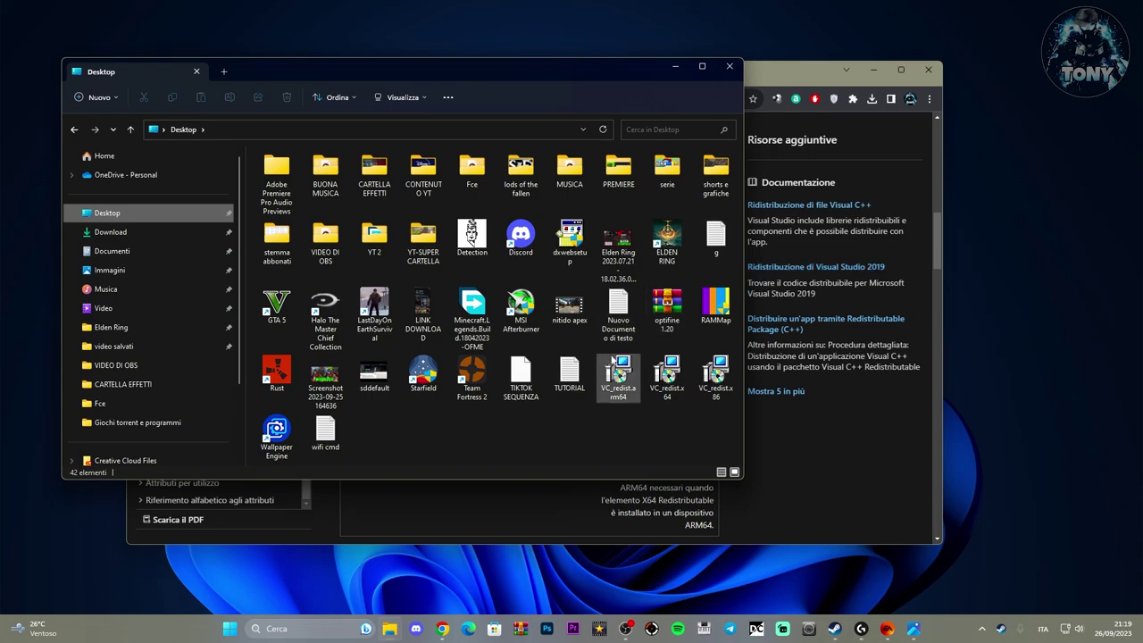
click(587, 248)
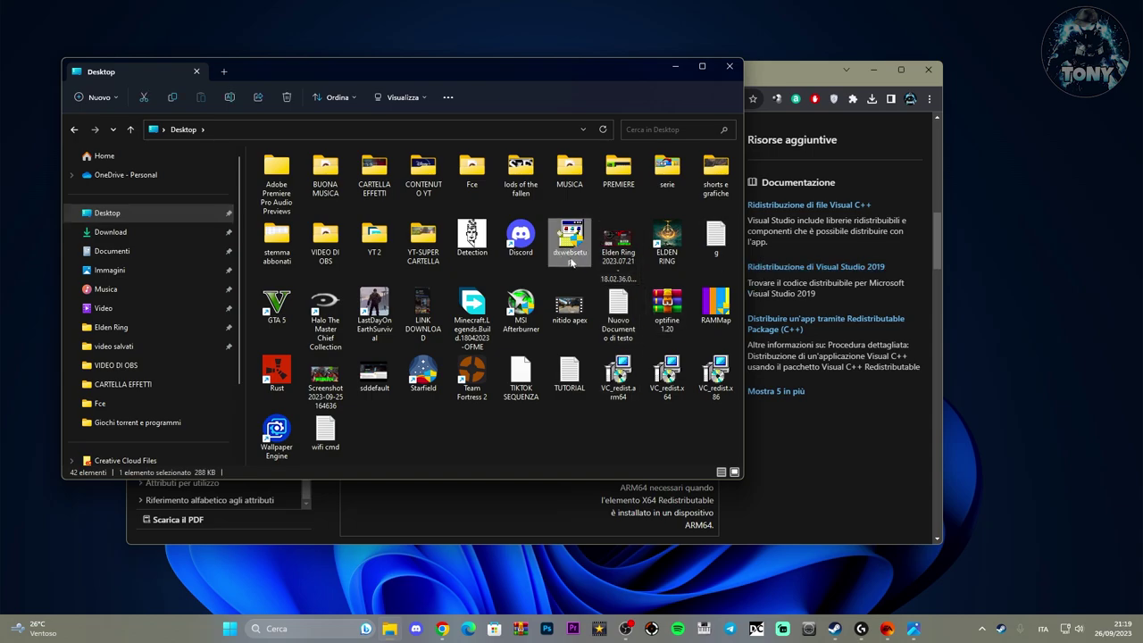
double_click(572, 259)
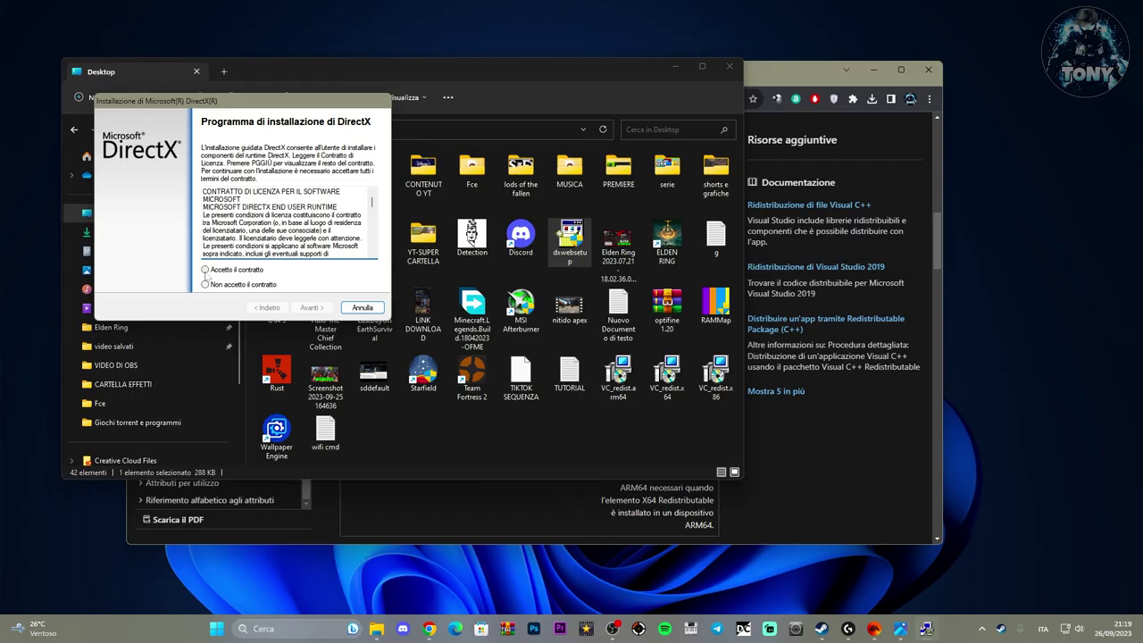
click(202, 259)
click(307, 308)
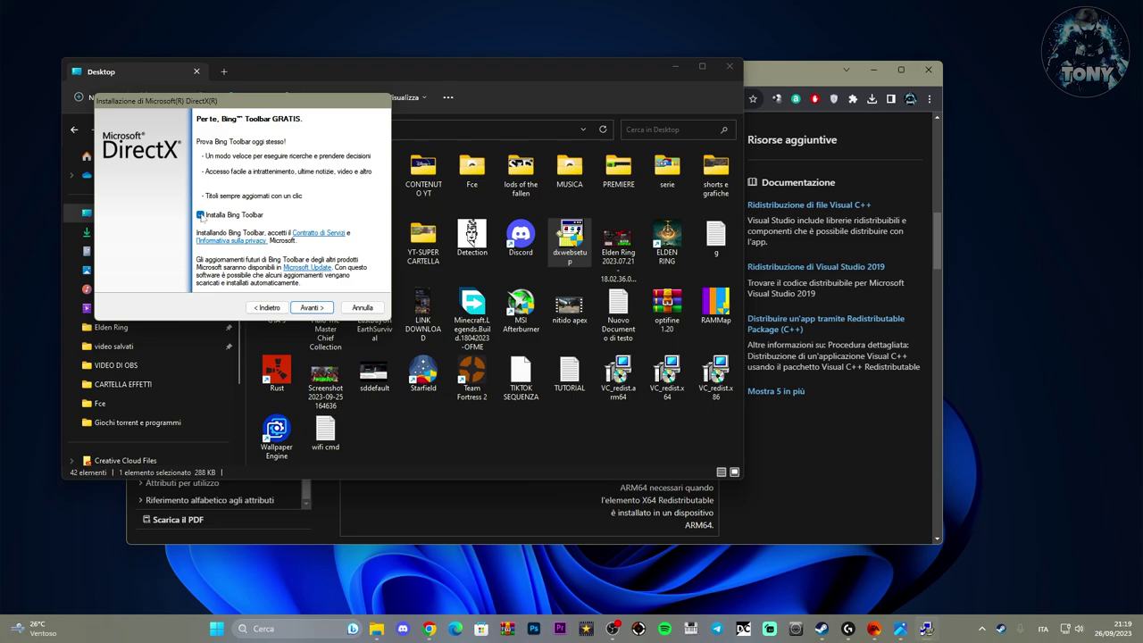
click(308, 308)
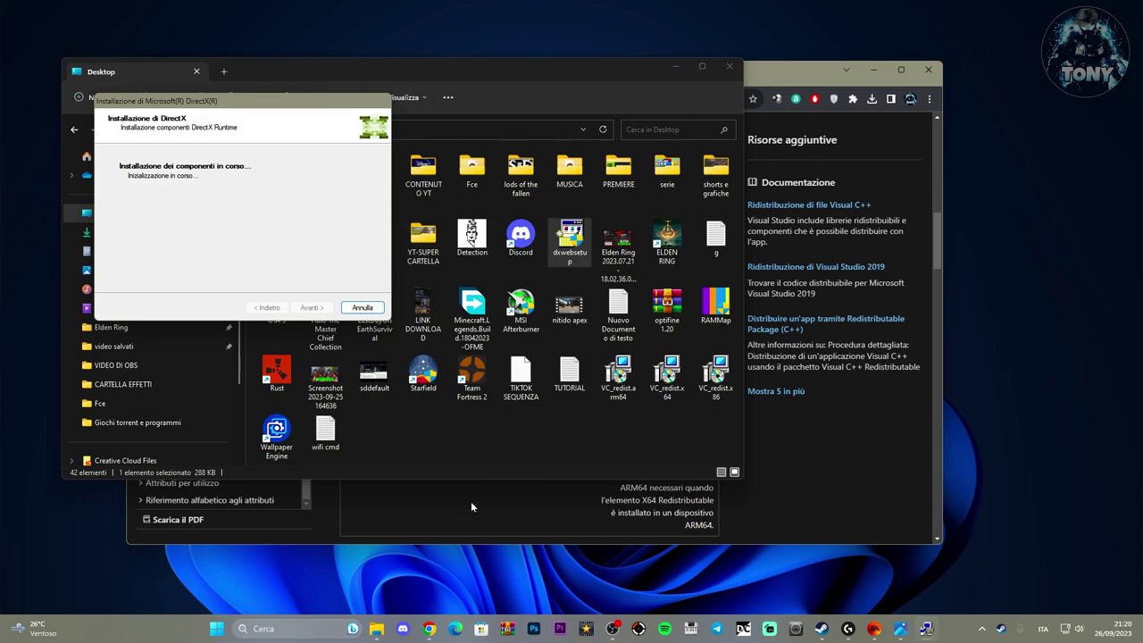
Open Device Manager and expand the display adapters category (Schede video)
right_click(216, 629)
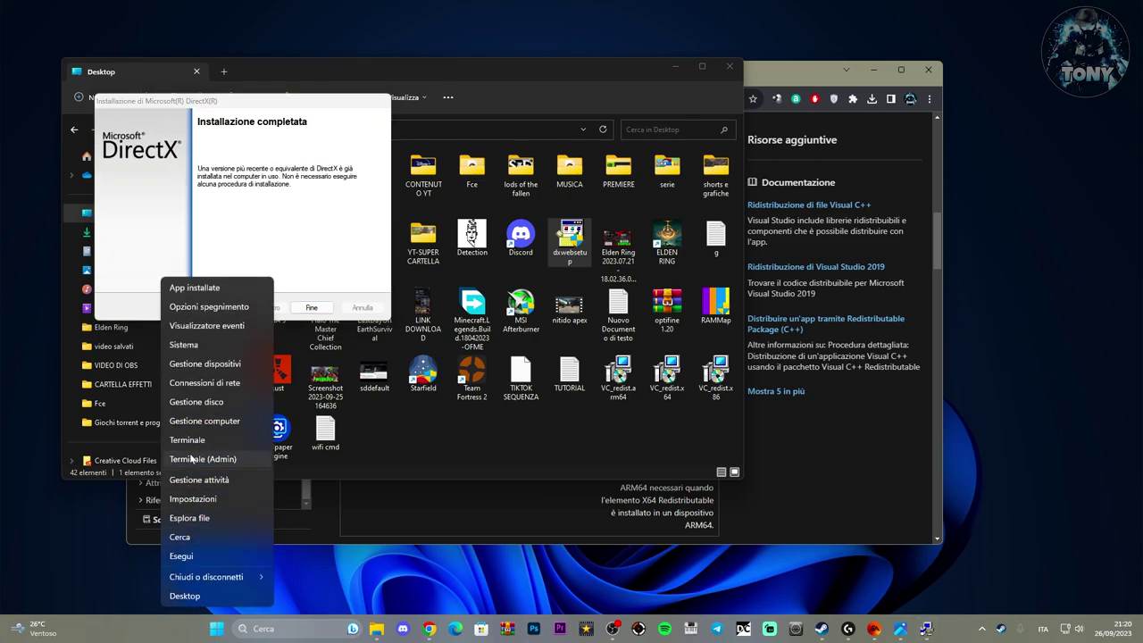
click(205, 364)
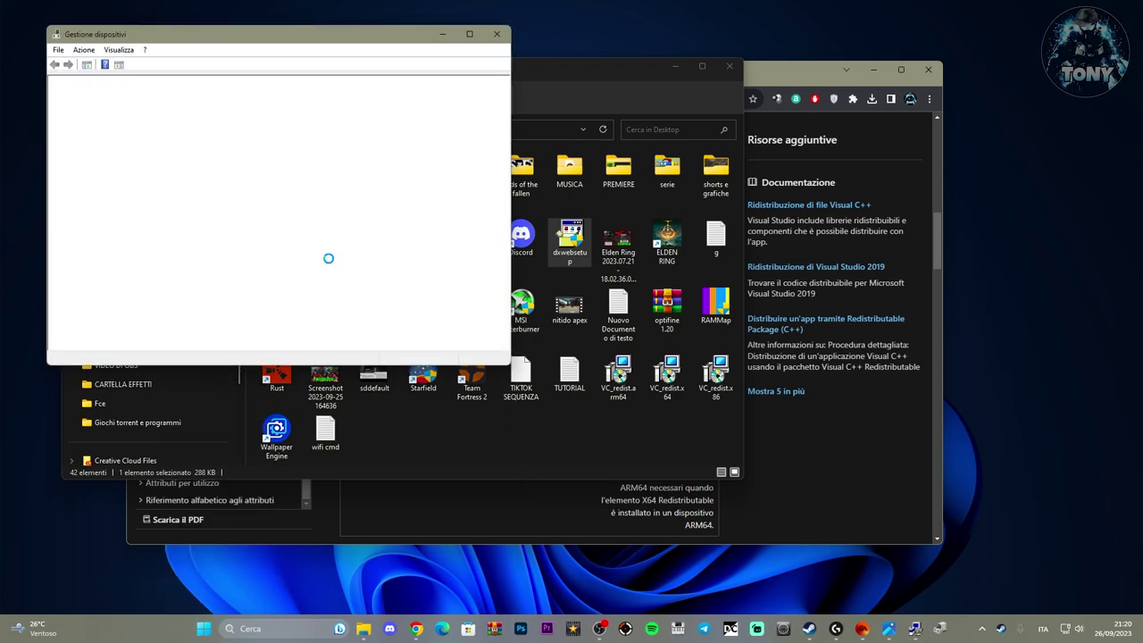
drag(225, 38, 569, 65)
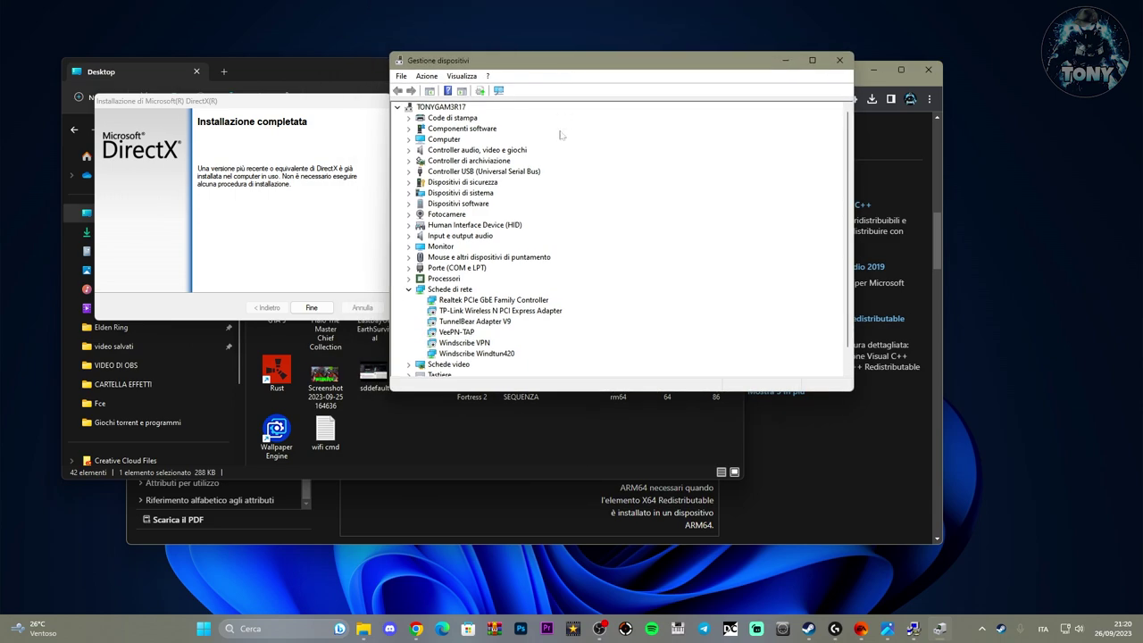
scroll(487, 270, down, 1)
double_click(433, 345)
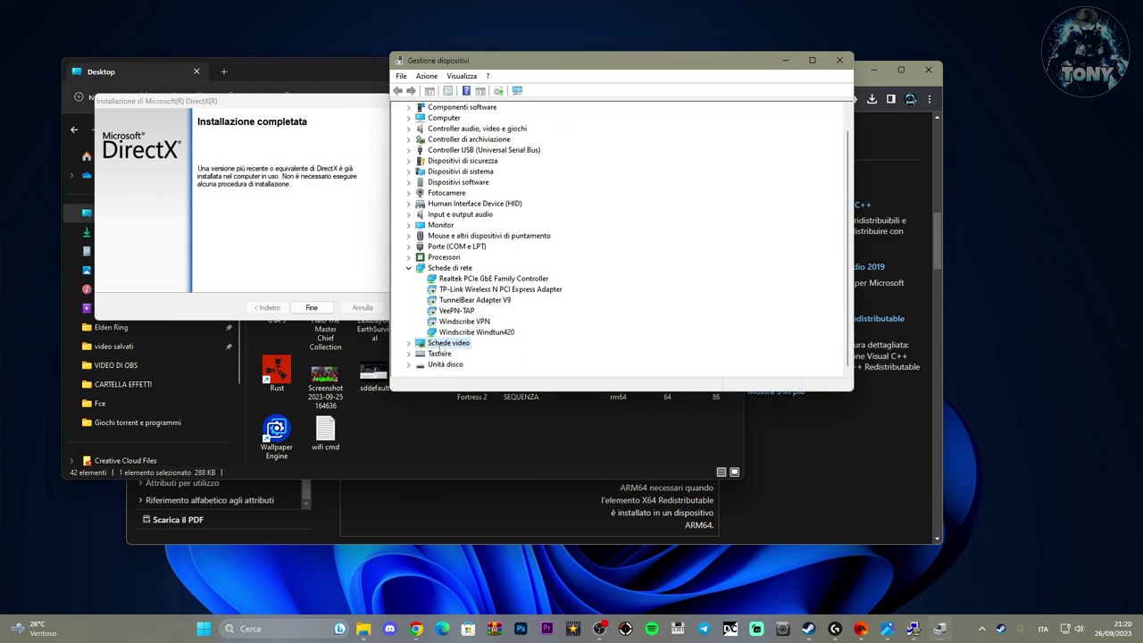
Search automatically for an updated NVIDIA GeForce GTX 1660 SUPER driver, and start installing all available updates in Windows Update
click(455, 355)
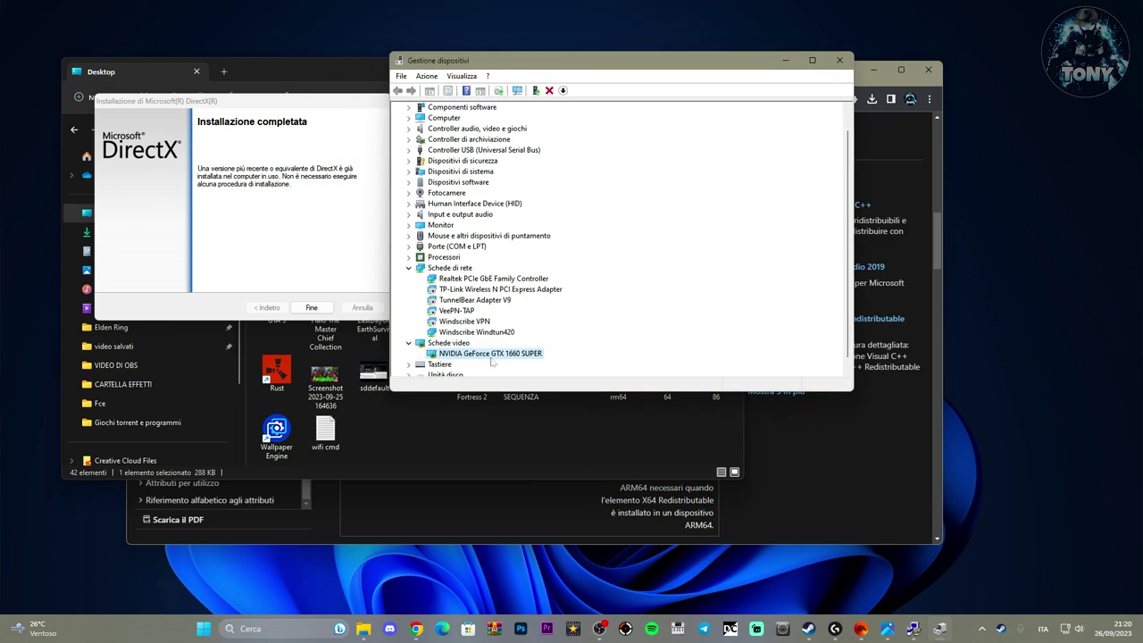
right_click(495, 355)
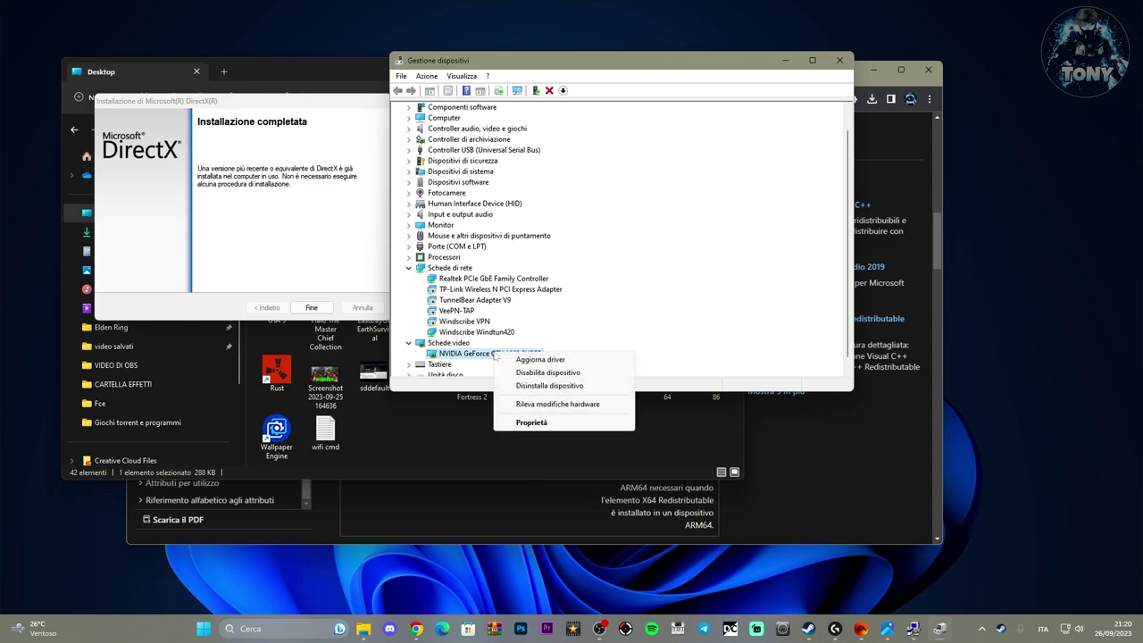
click(523, 362)
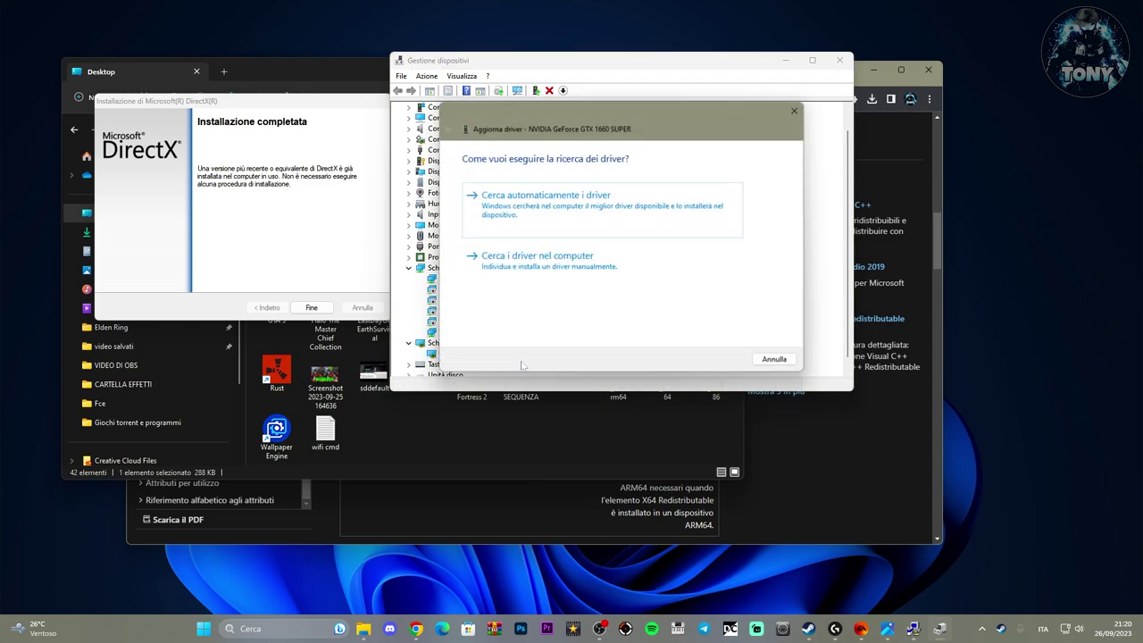
click(569, 214)
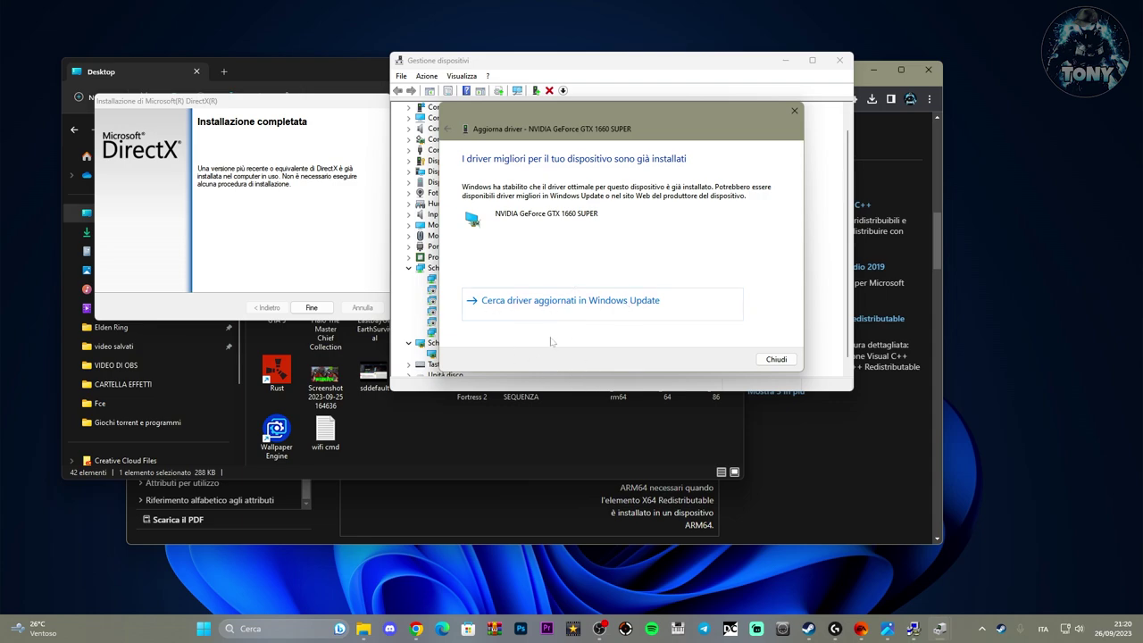
key(Escape)
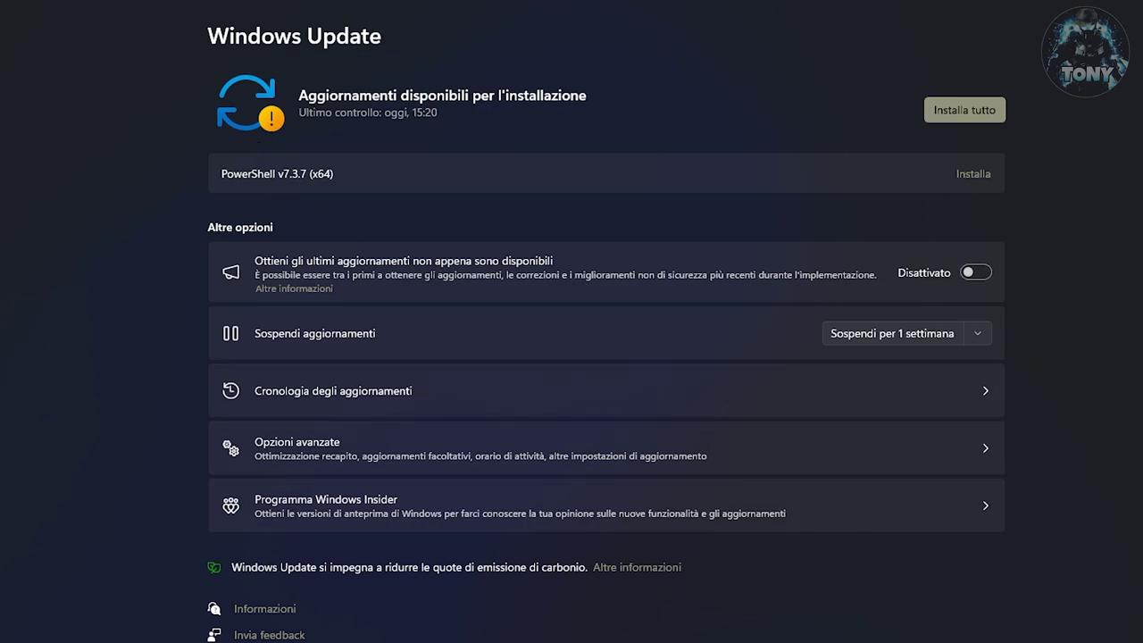
click(966, 105)
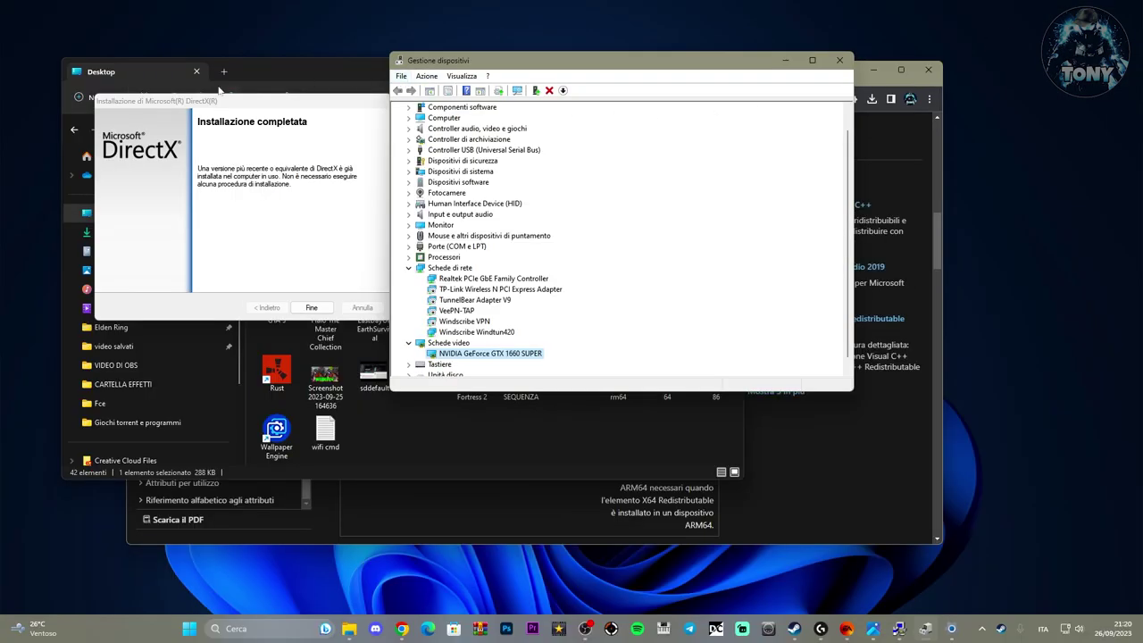
Finish the DirectX installation wizard and close the Desktop folder window
click(252, 103)
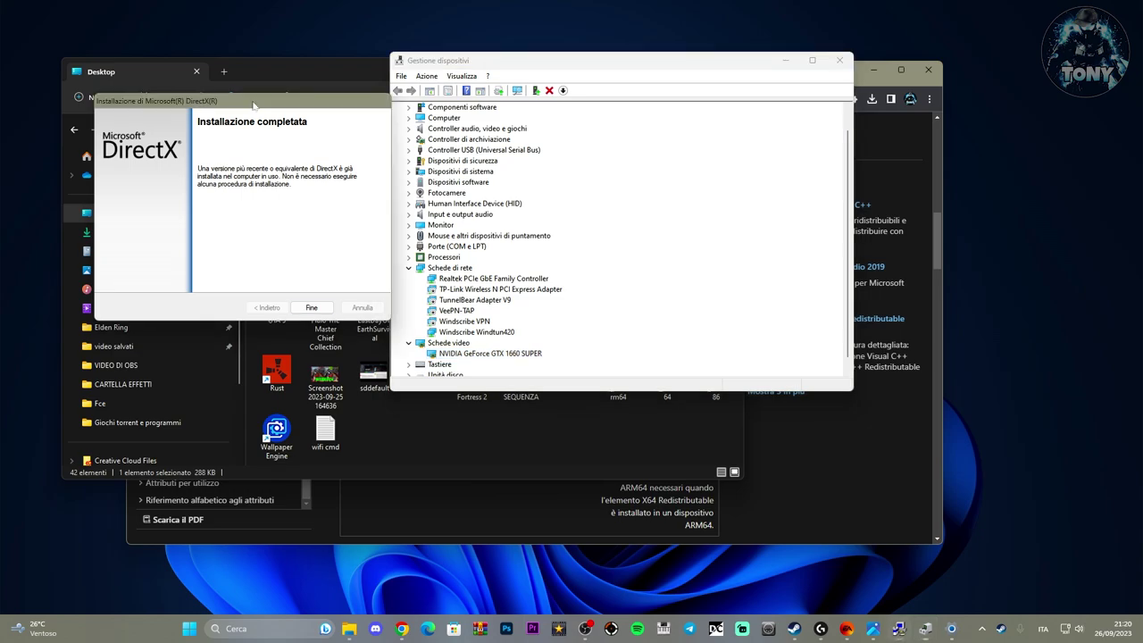
click(312, 307)
click(311, 59)
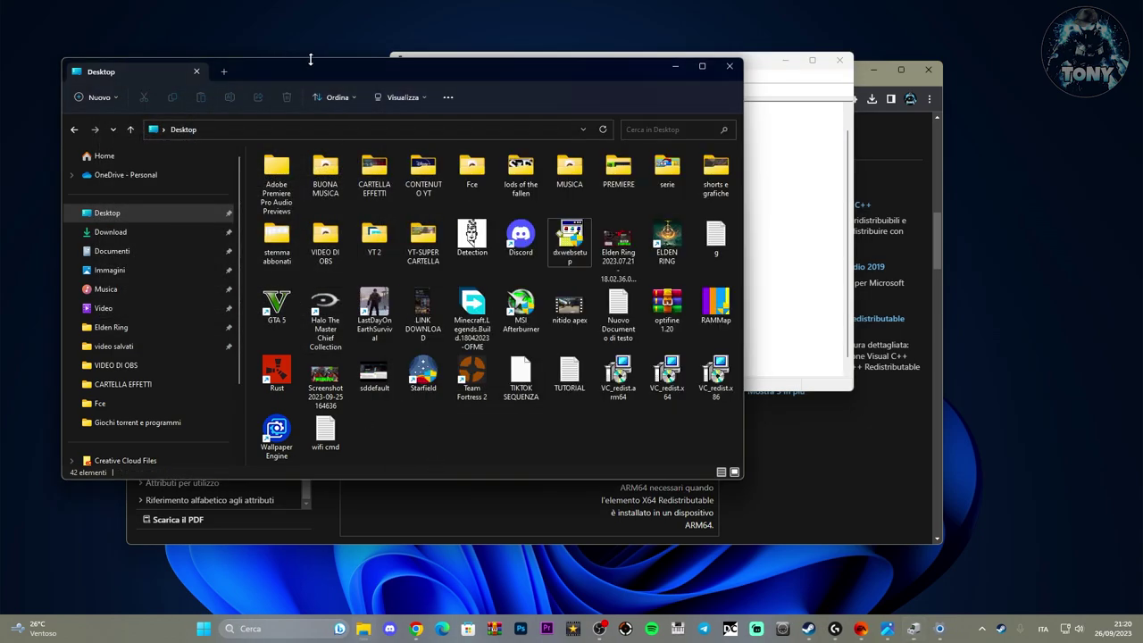
drag(311, 59, 269, 68)
click(685, 75)
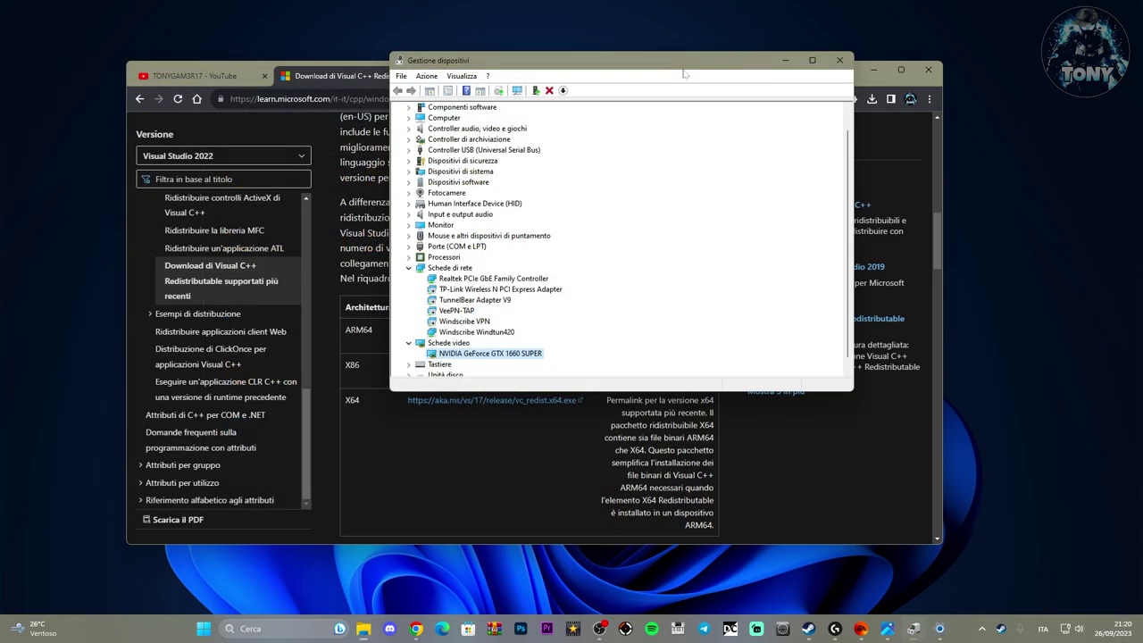
drag(668, 63, 614, 80)
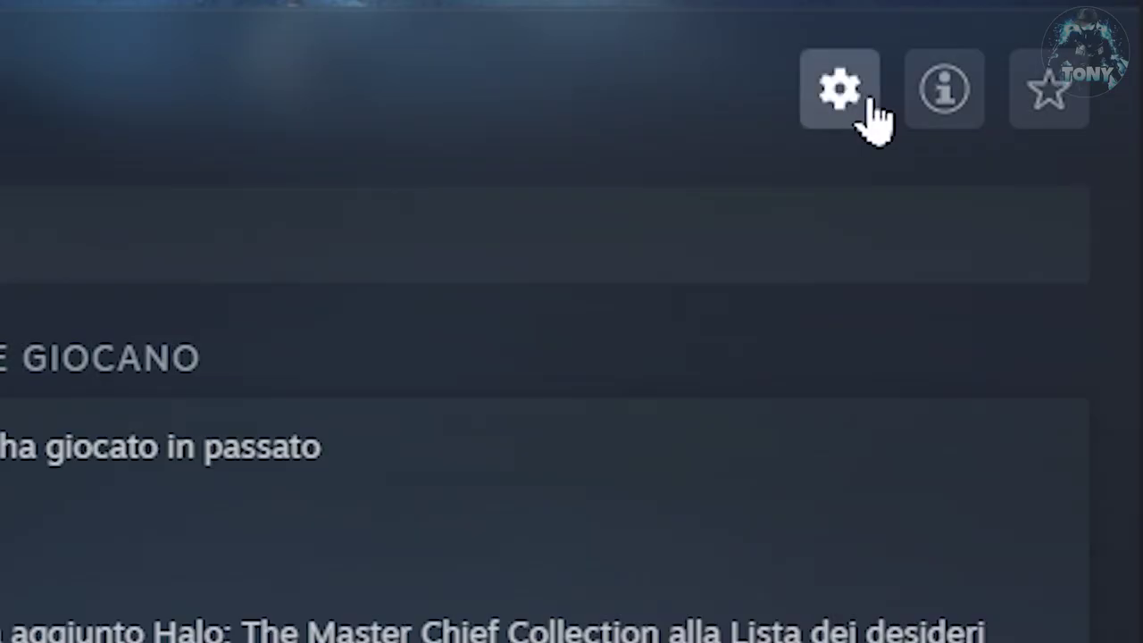
Switch to Steam and open the game's properties from its library page
click(862, 100)
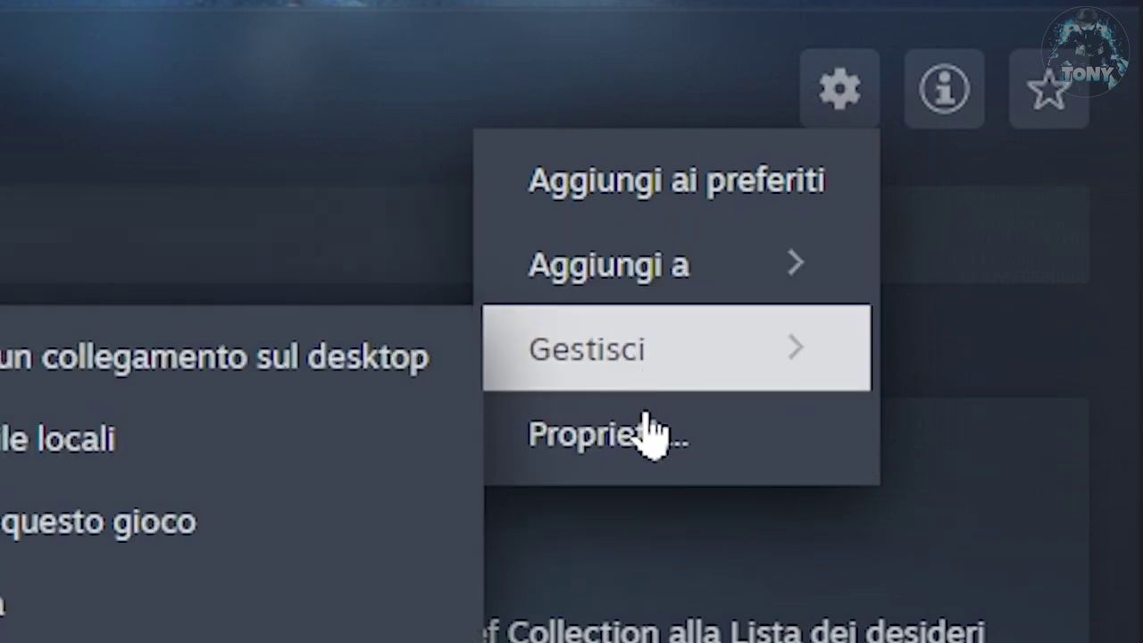
click(650, 435)
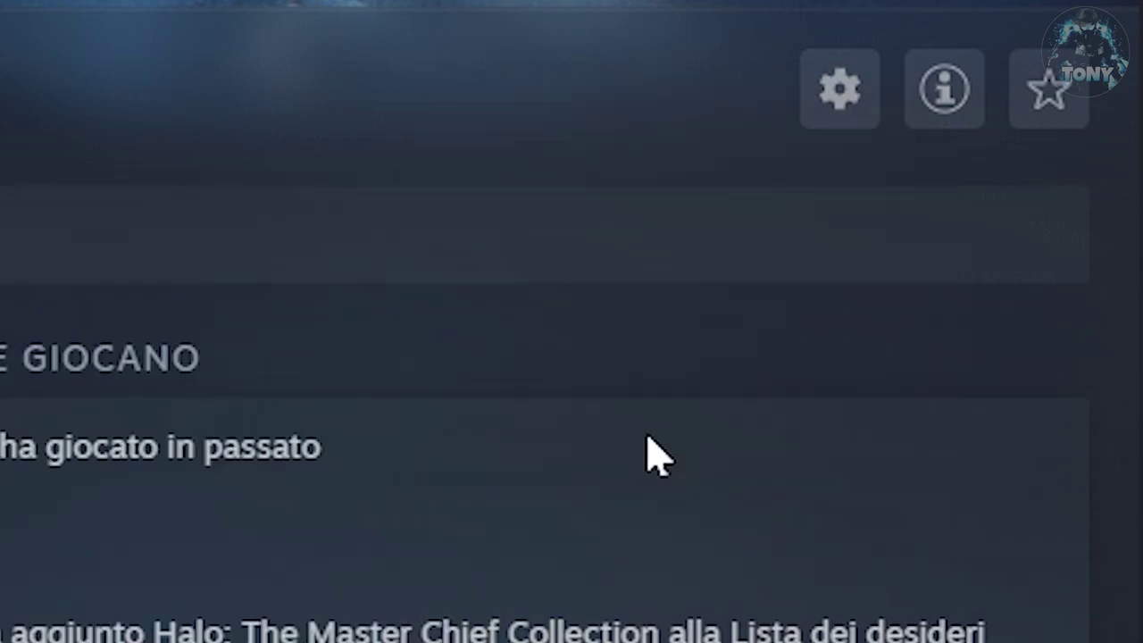
click(148, 159)
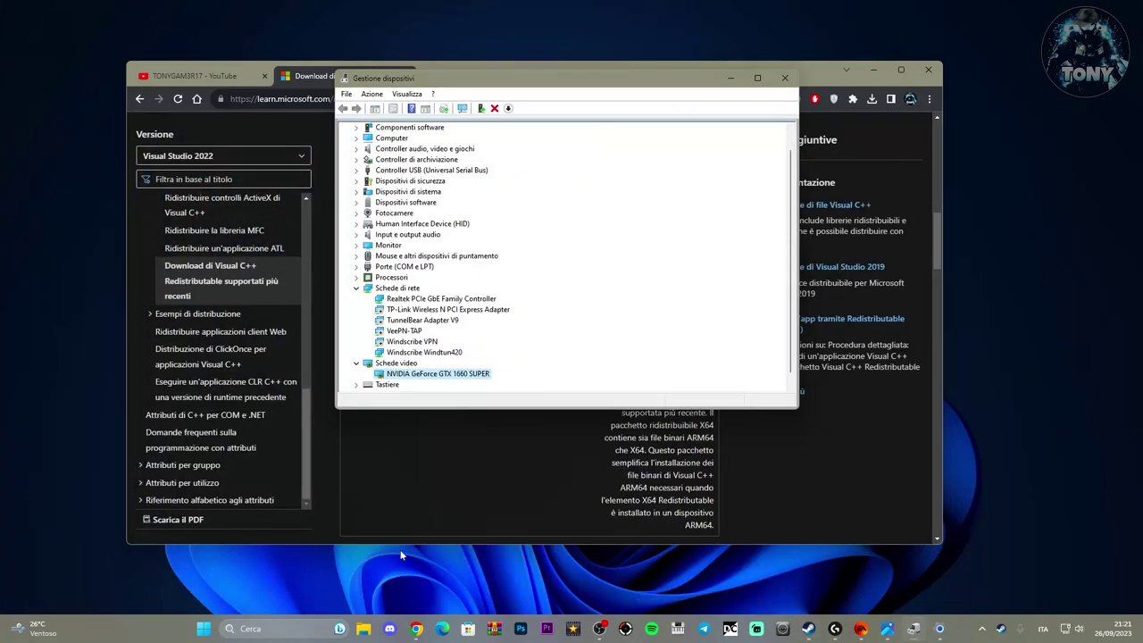
Minimise the Device Manager and browser windows to clear the desktop
click(731, 82)
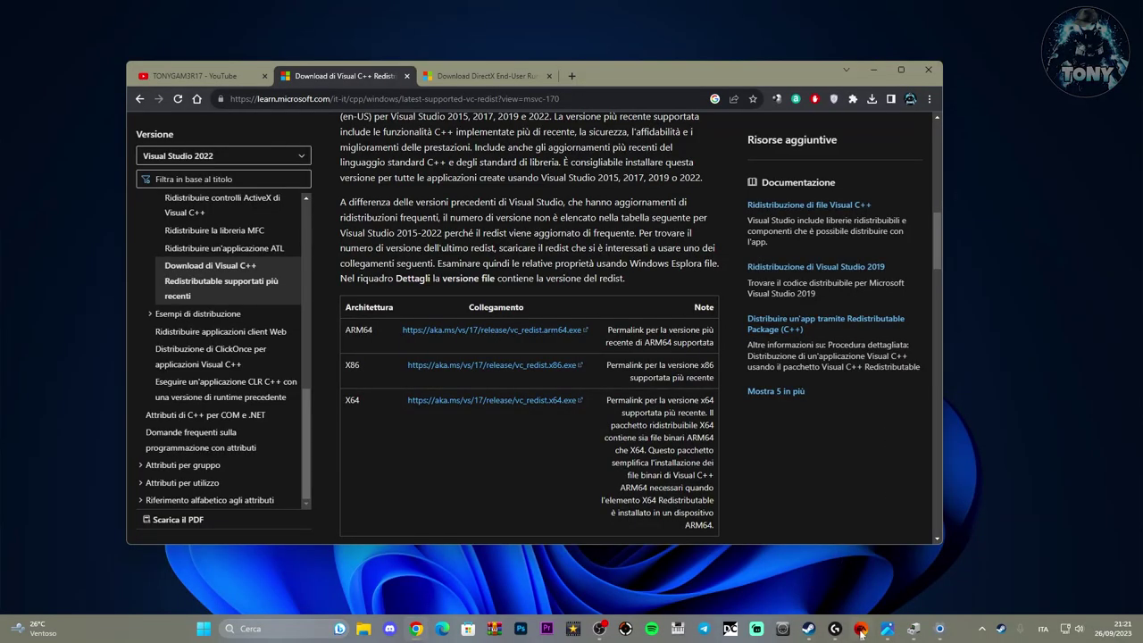
mouse_move(862, 631)
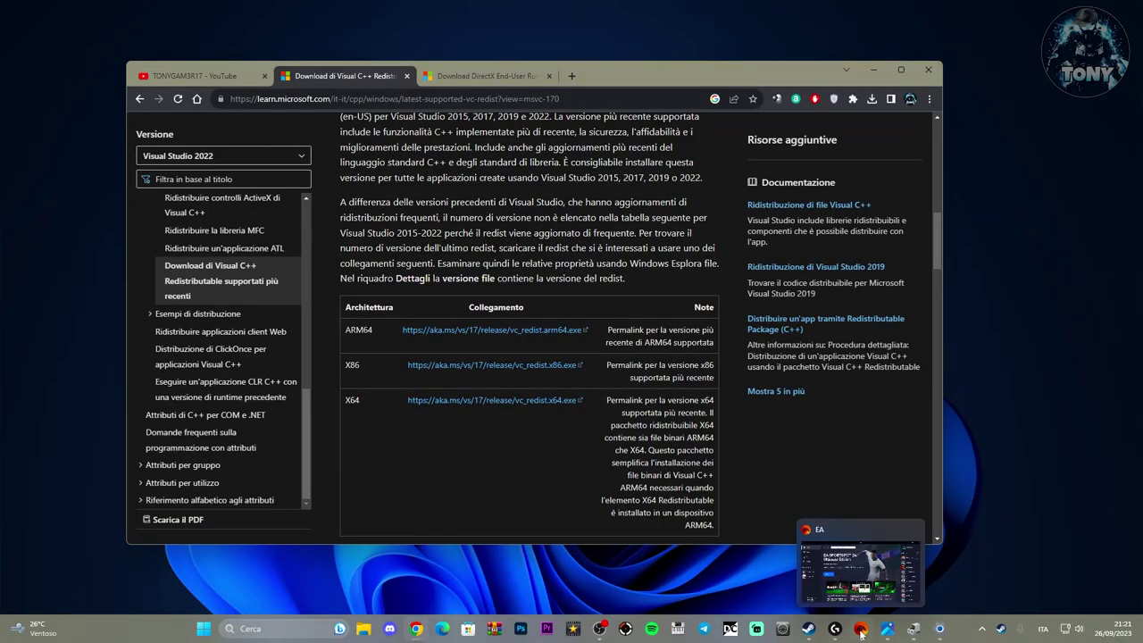
drag(602, 71, 596, 68)
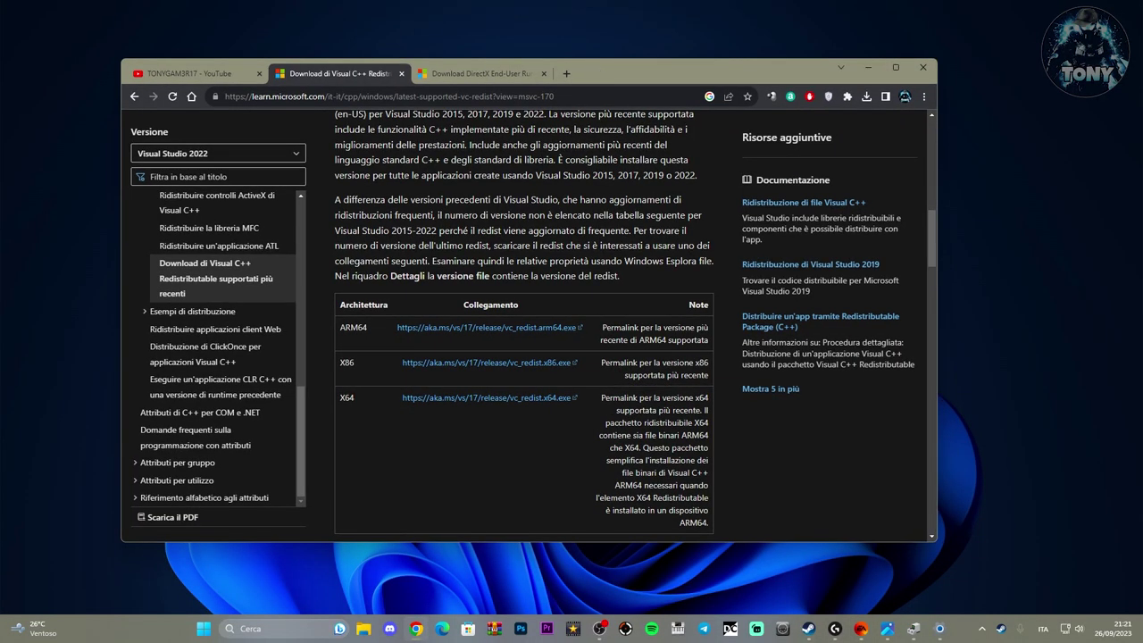
drag(732, 73, 748, 75)
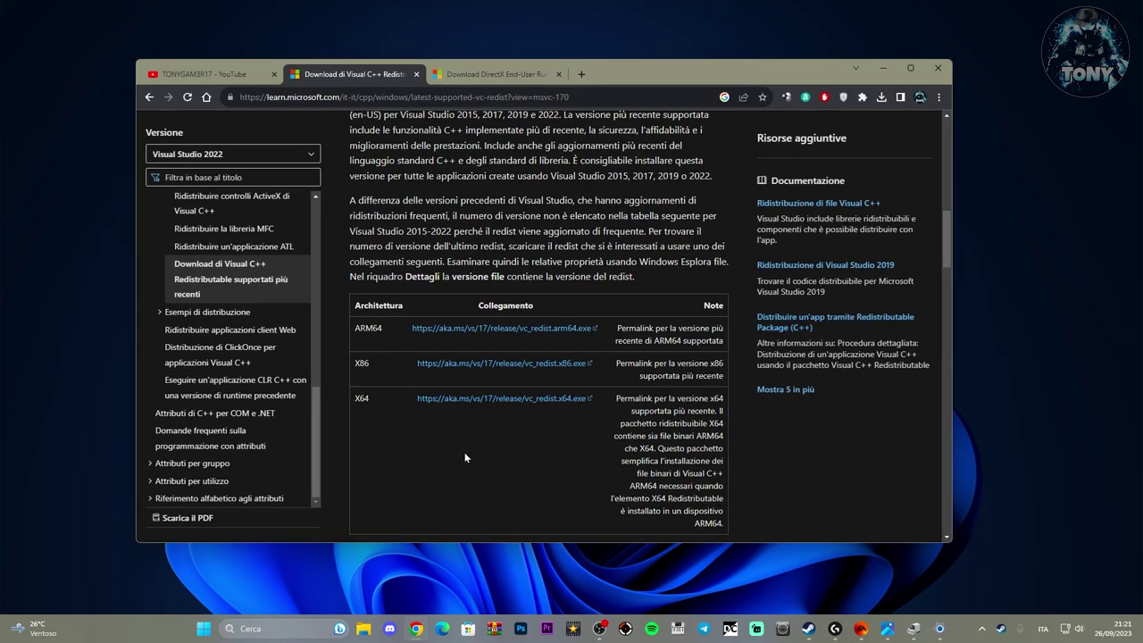
click(881, 67)
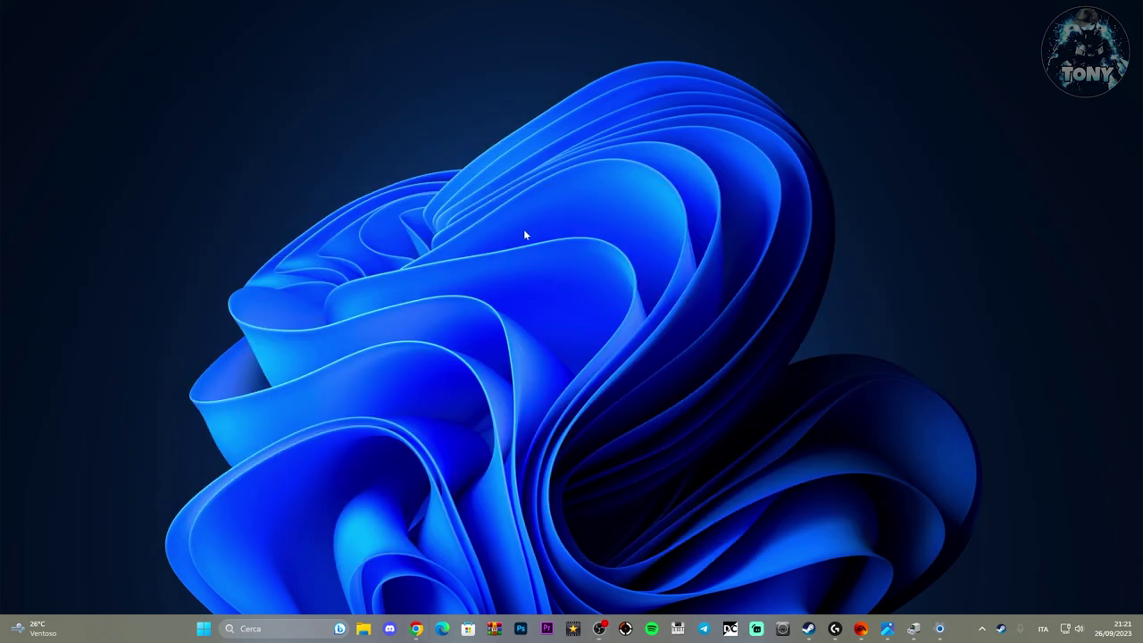
Open the %appdata% folder through the Run dialog
key(super+r)
drag(146, 487, 601, 233)
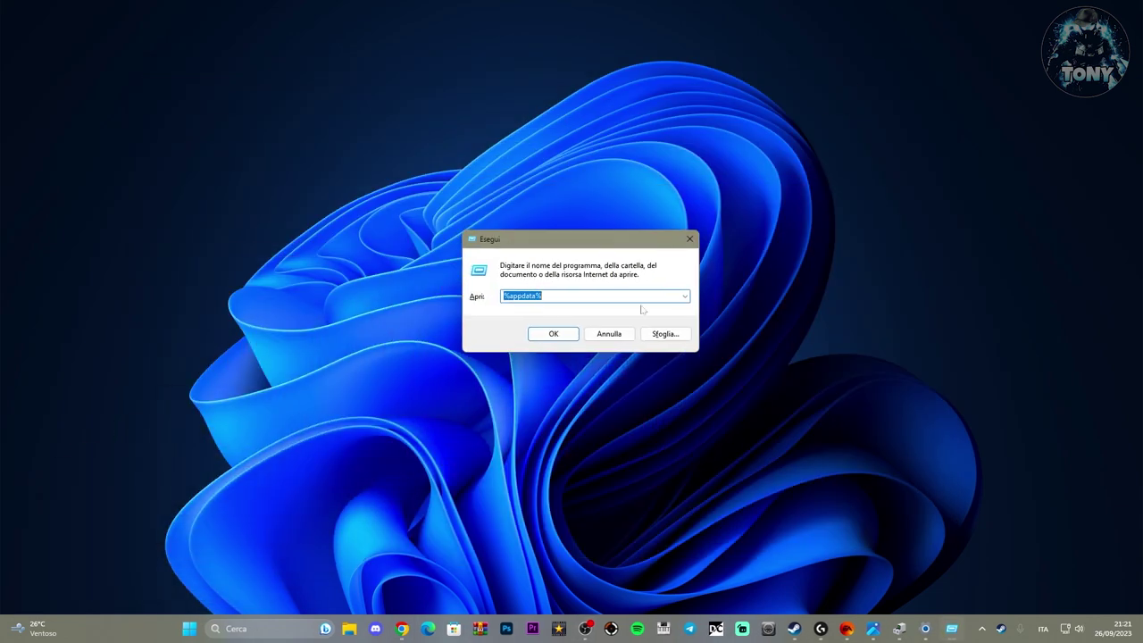
click(543, 333)
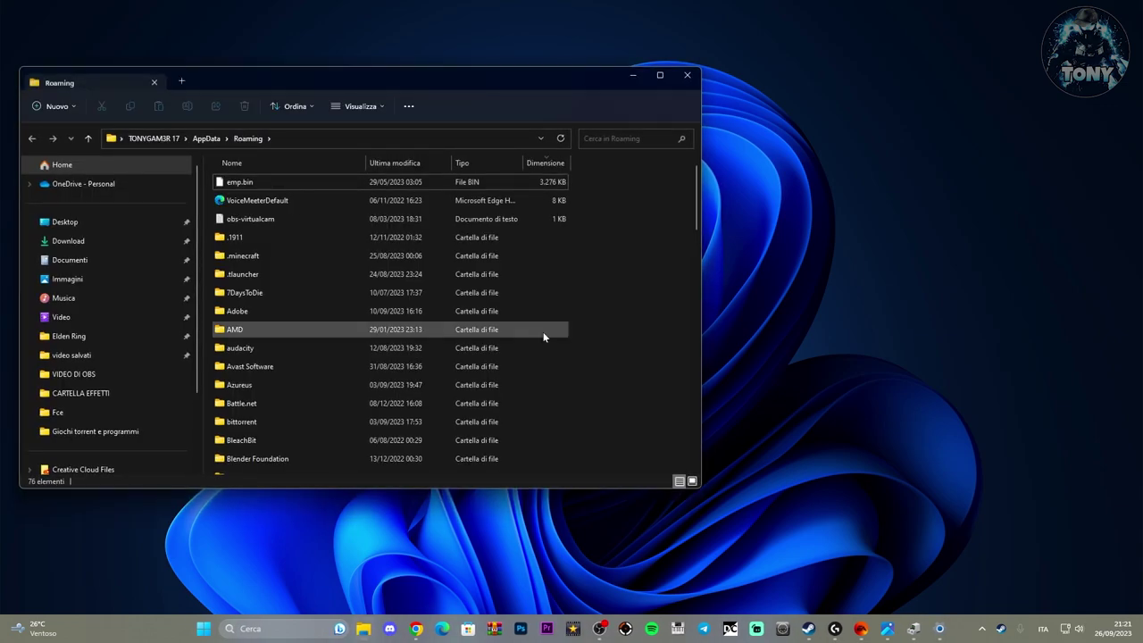
drag(288, 70, 489, 56)
Delete the EA folder from the AppData Roaming folder, and close the folder window
scroll(553, 276, down, 8)
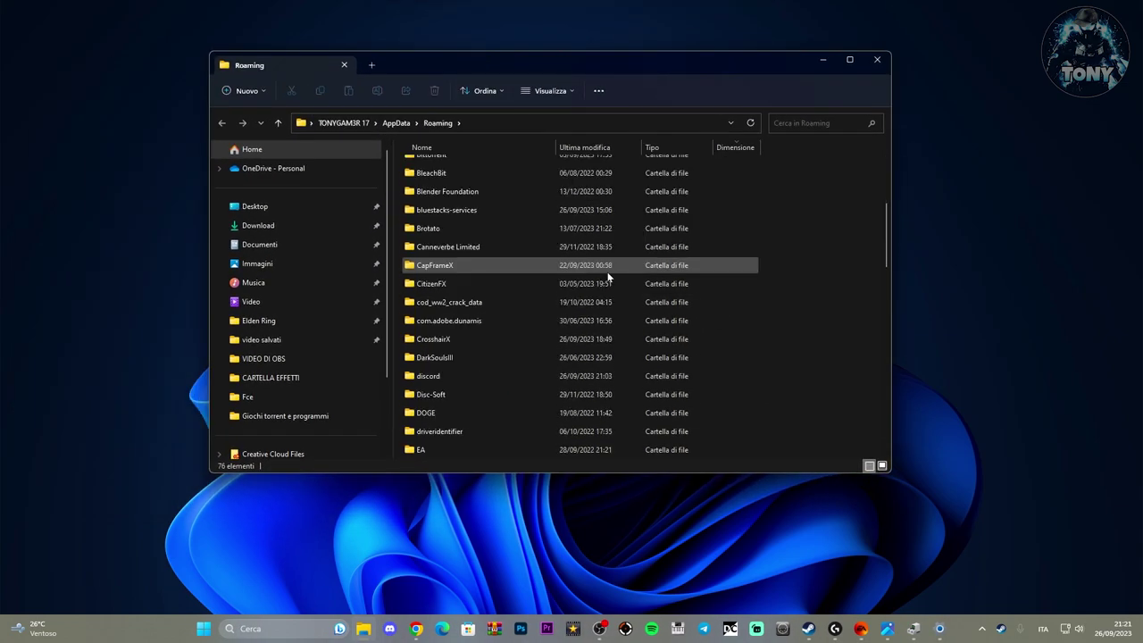
scroll(608, 278, down, 2)
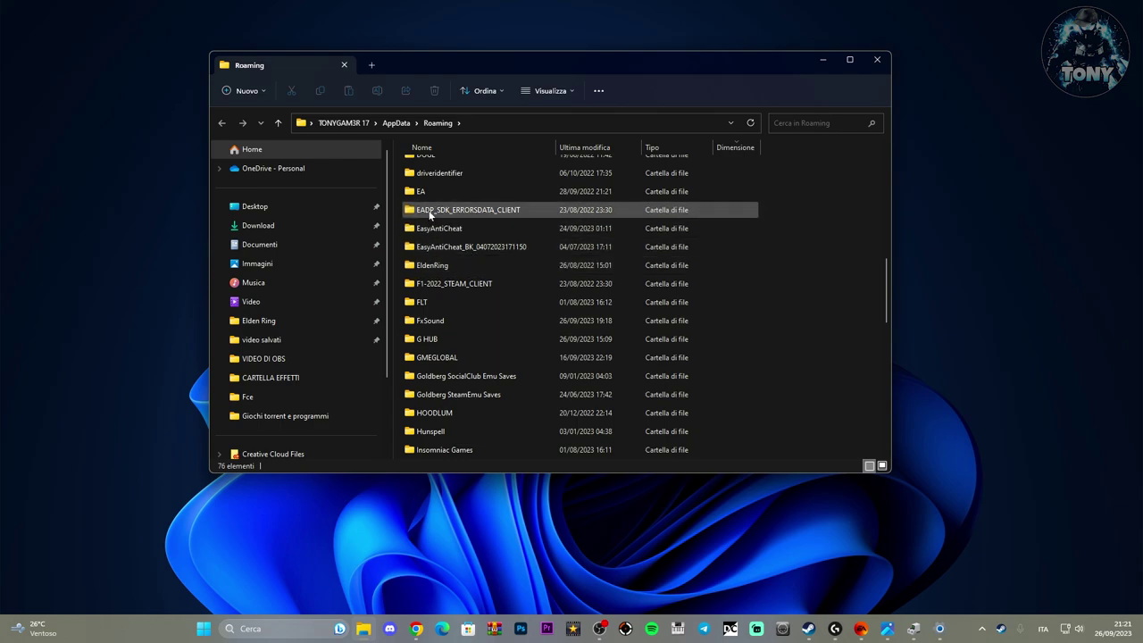
click(430, 211)
click(446, 194)
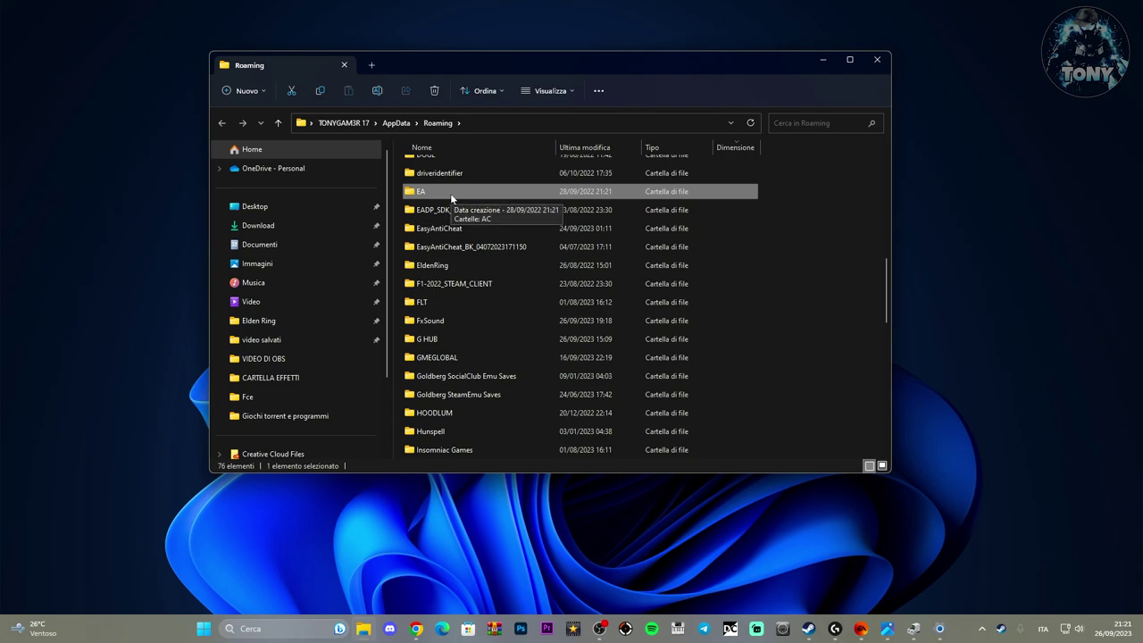
key(Delete)
scroll(496, 282, down, 2)
scroll(497, 286, down, 10)
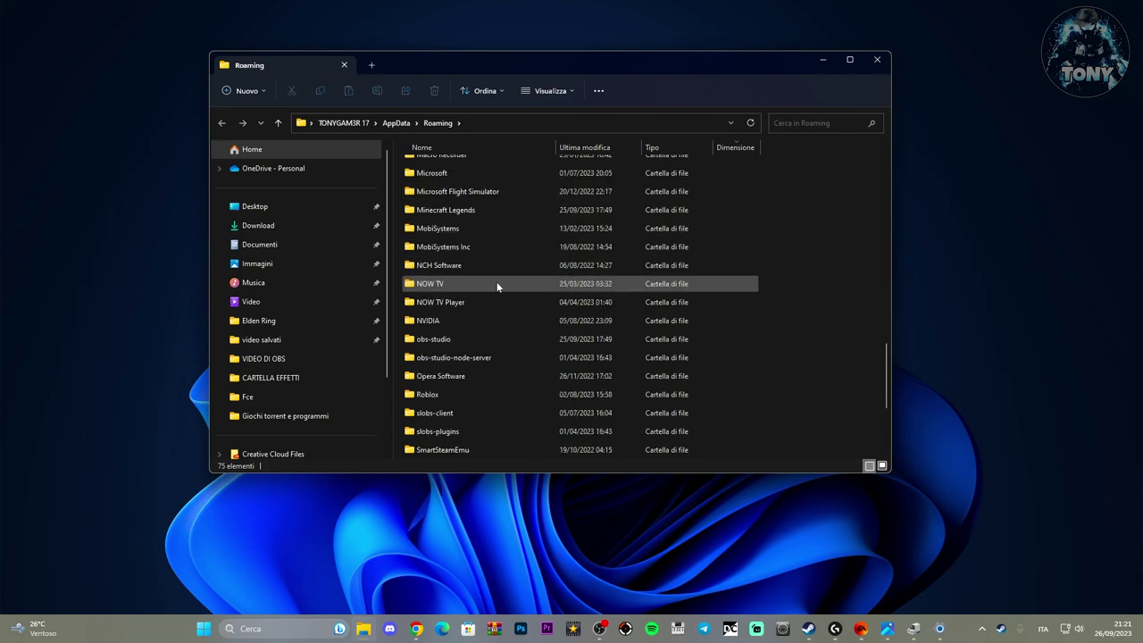
scroll(497, 286, up, 15)
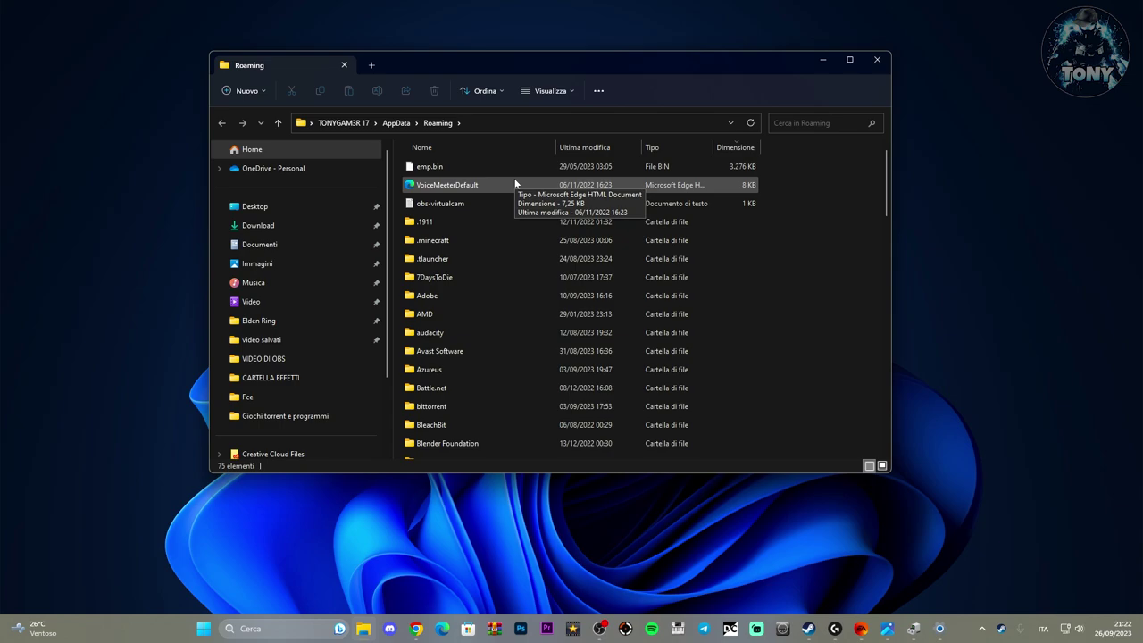
click(877, 59)
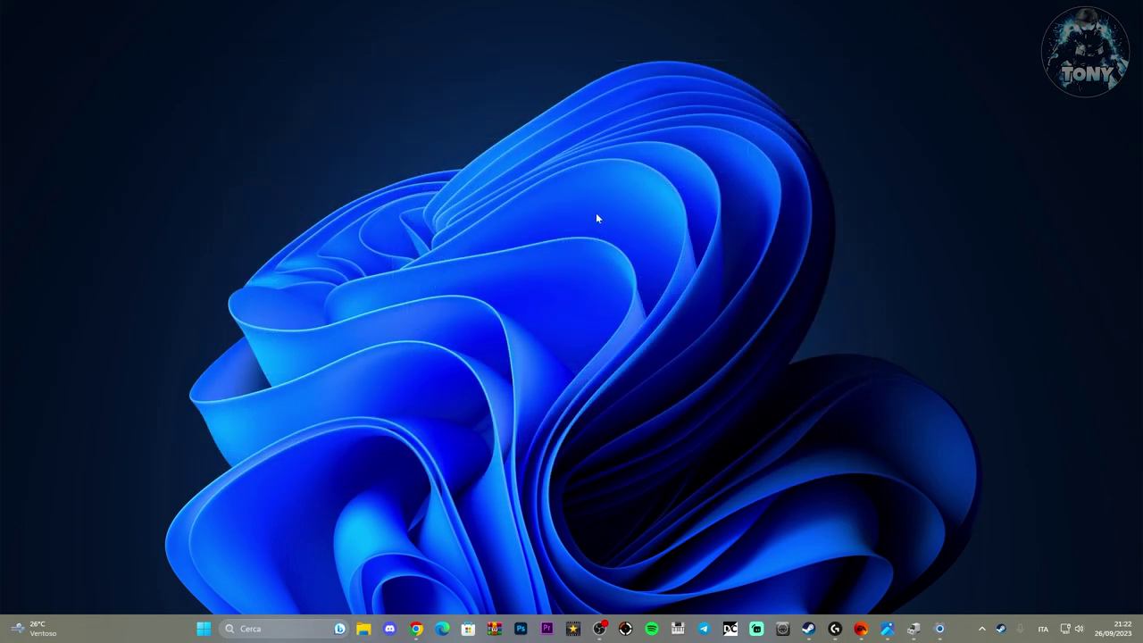